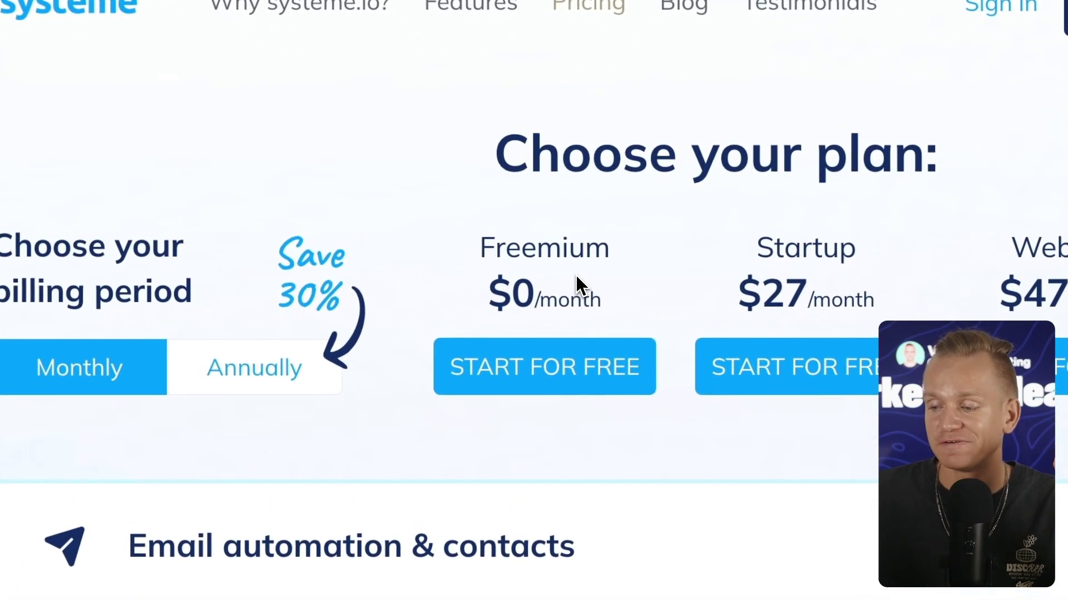
- Review the pricing comparison table, checking the Freemium limits and features against the Startup, Webinar and Unlimited plans
scroll(609, 333, down, 4)
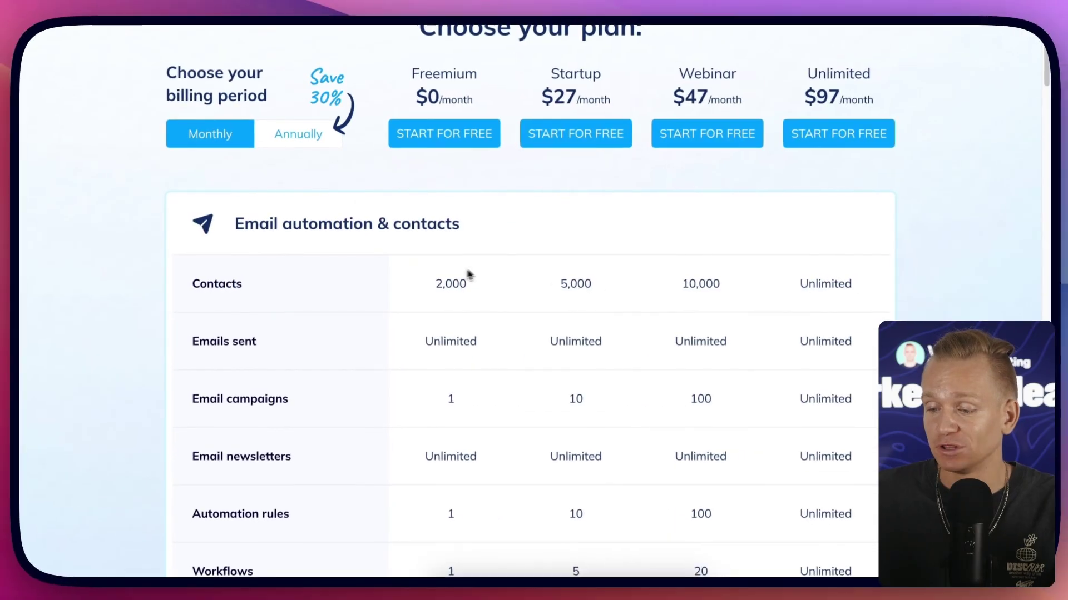
scroll(465, 295, down, 5)
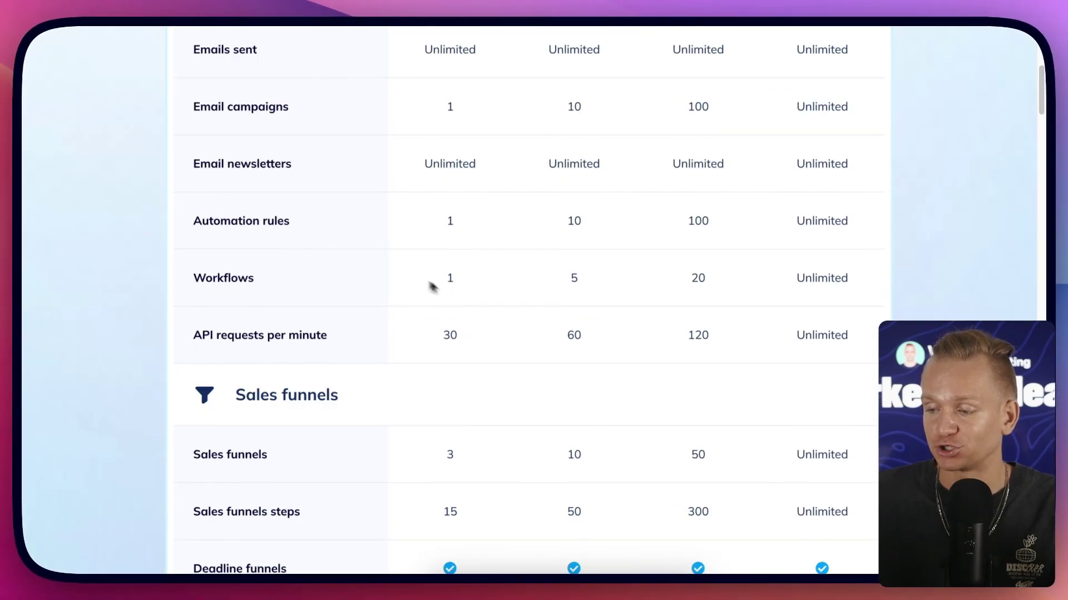
scroll(433, 286, down, 1)
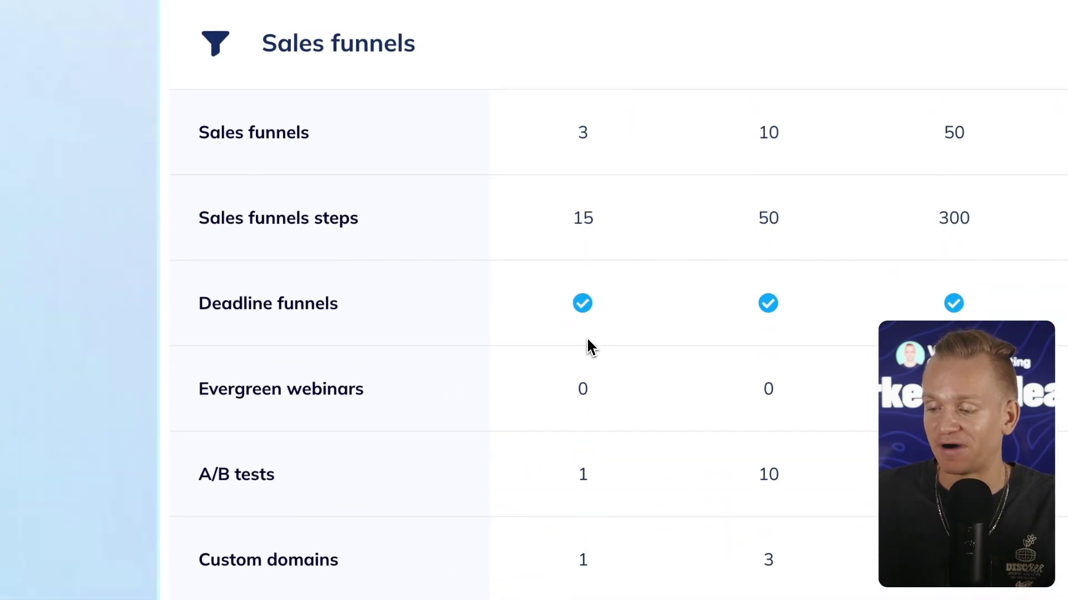
scroll(591, 347, down, 15)
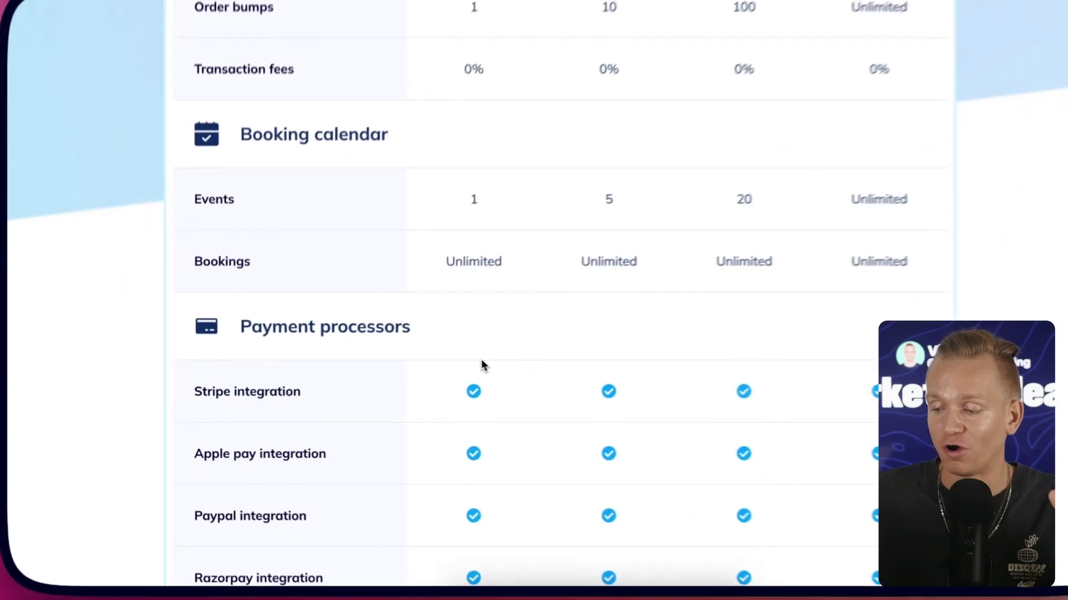
scroll(482, 365, down, 11)
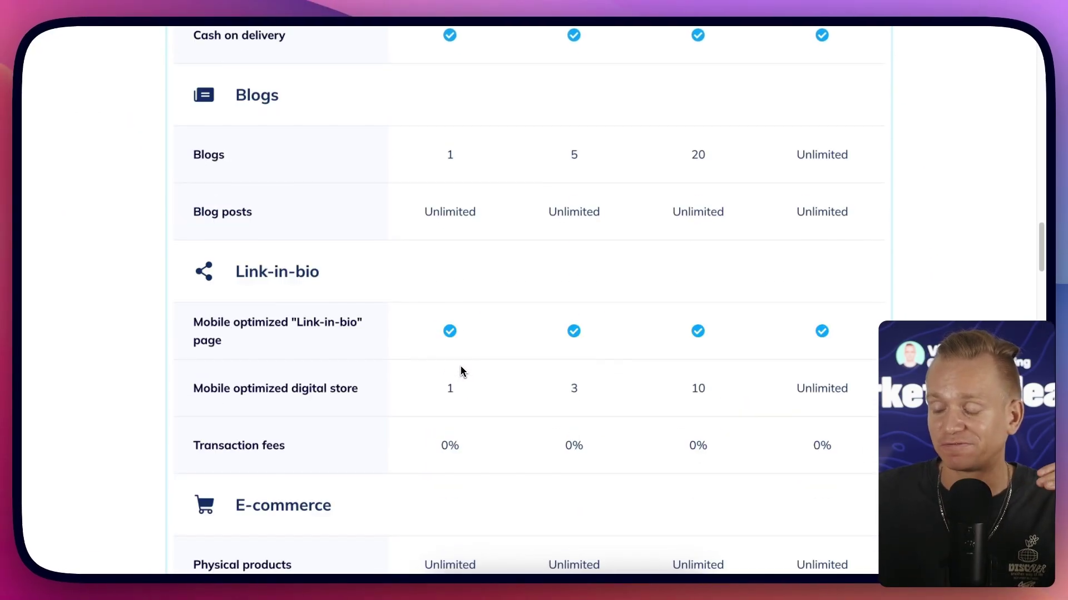
scroll(462, 371, down, 8)
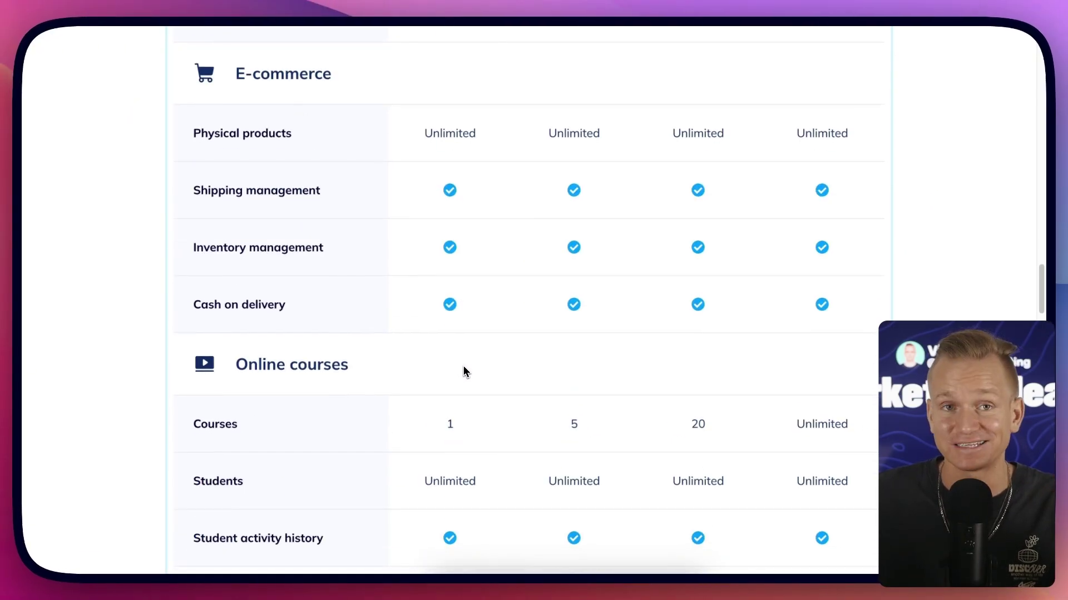
scroll(466, 371, down, 9)
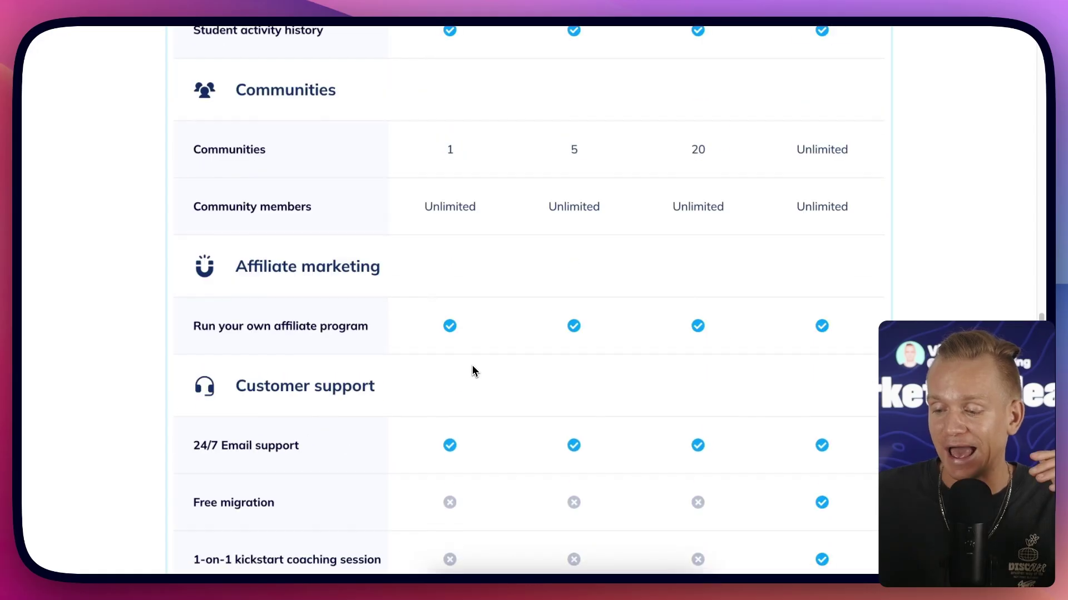
scroll(472, 371, down, 13)
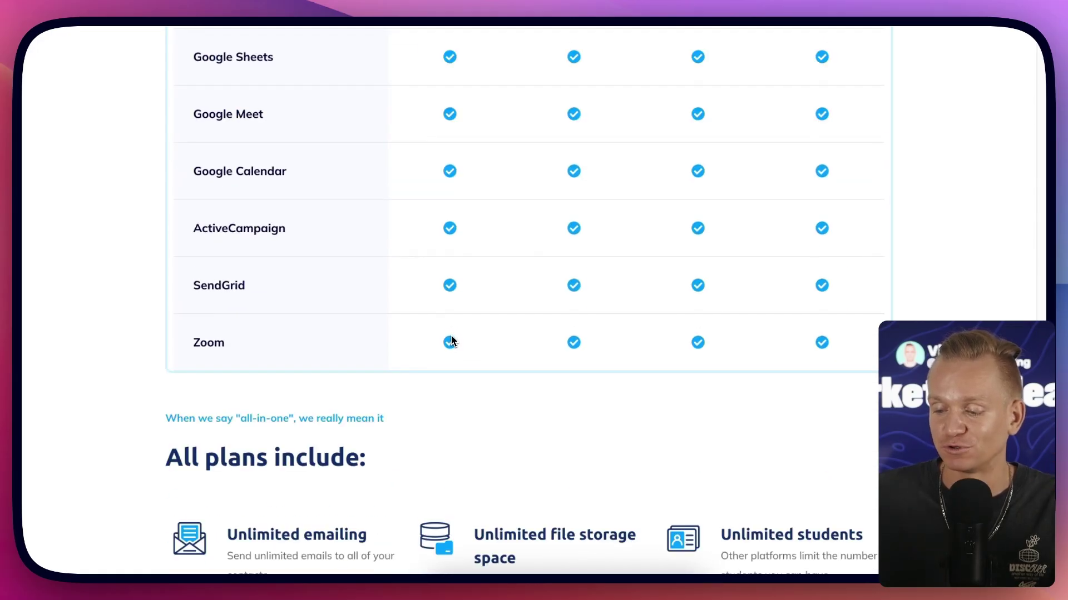
scroll(451, 339, up, 20)
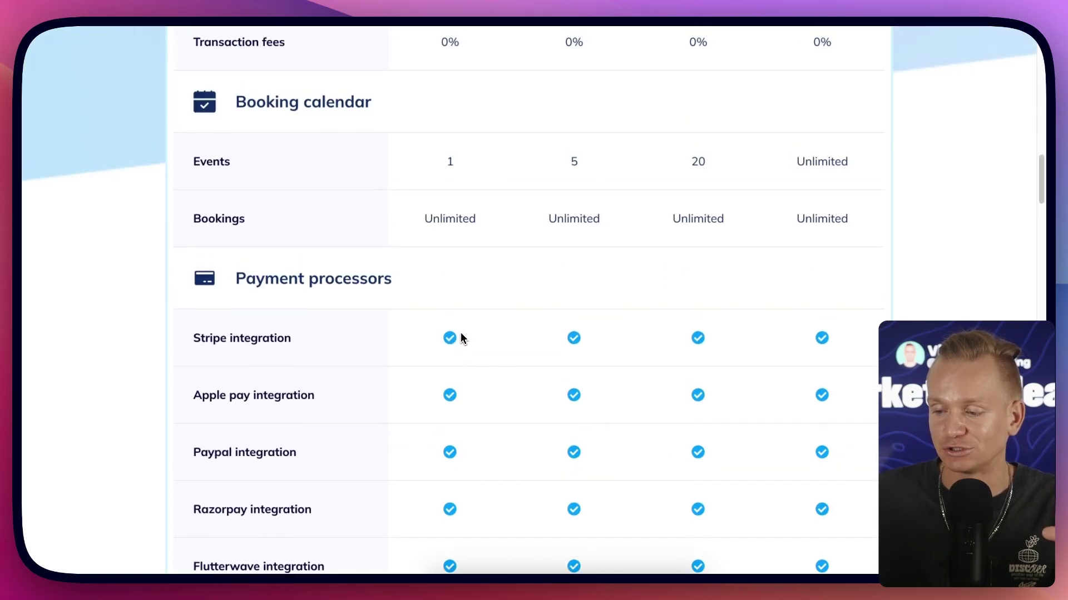
scroll(461, 334, up, 20)
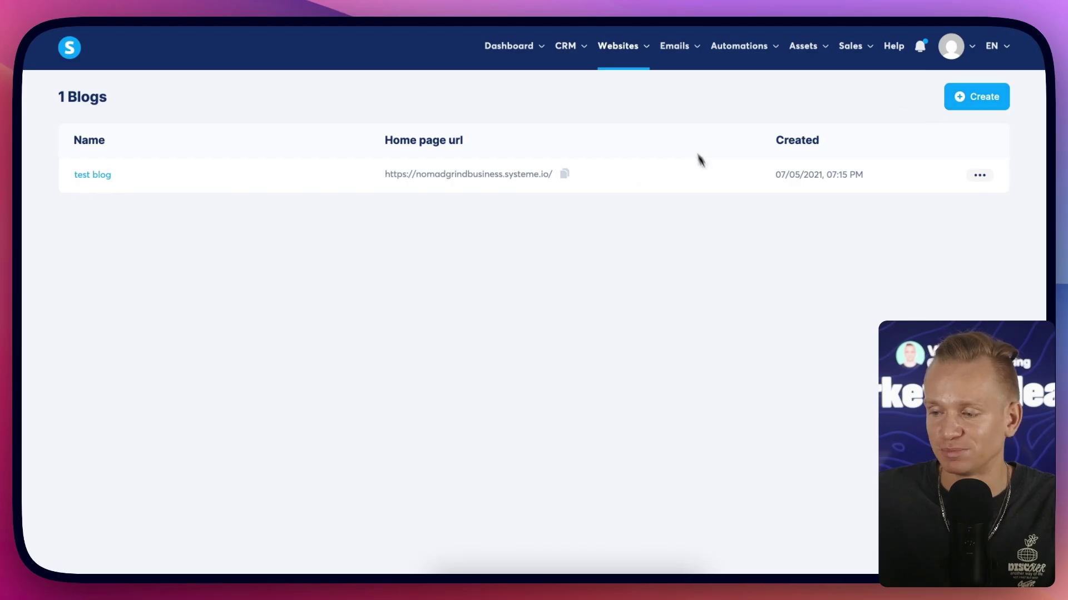
- Open the "homepage 2" page of the "test blog" in the page editor
click(96, 175)
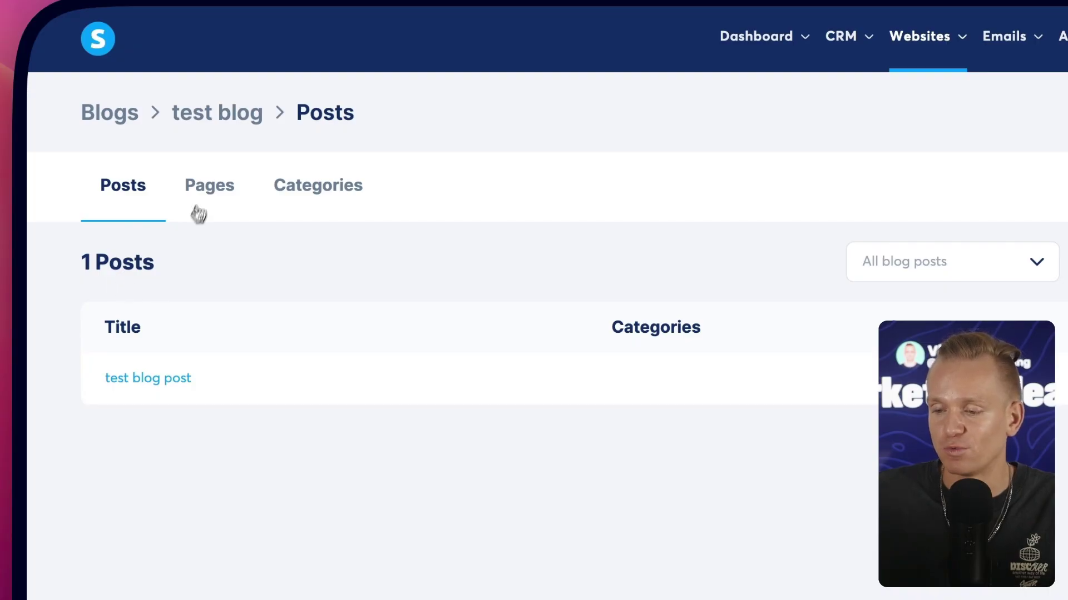
click(214, 191)
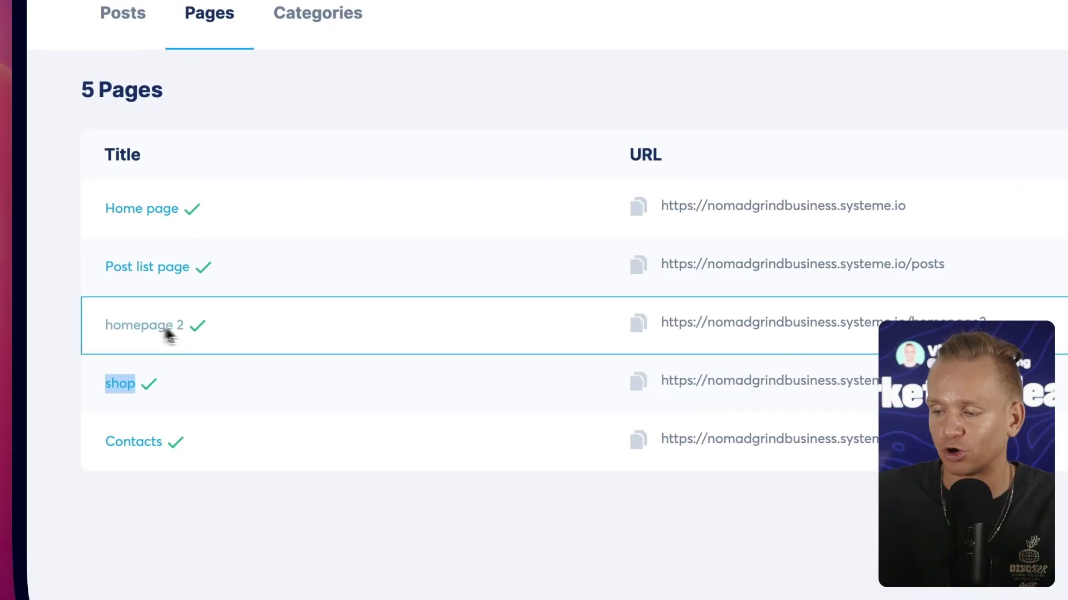
click(141, 334)
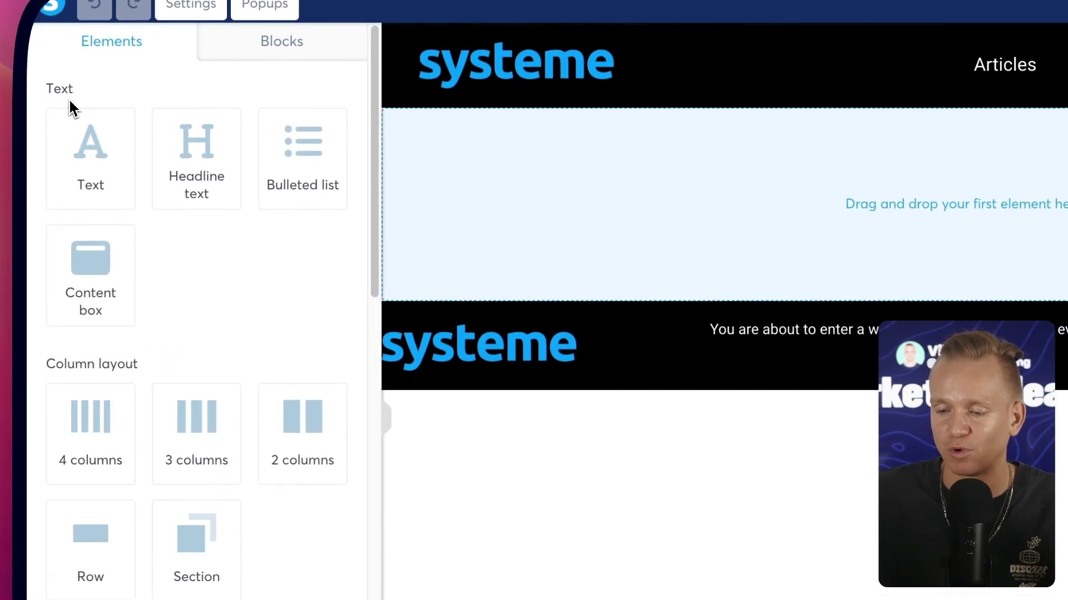
- Look through the available page elements, from text, column layout and form to blog, media, social and other
scroll(183, 401, down, 5)
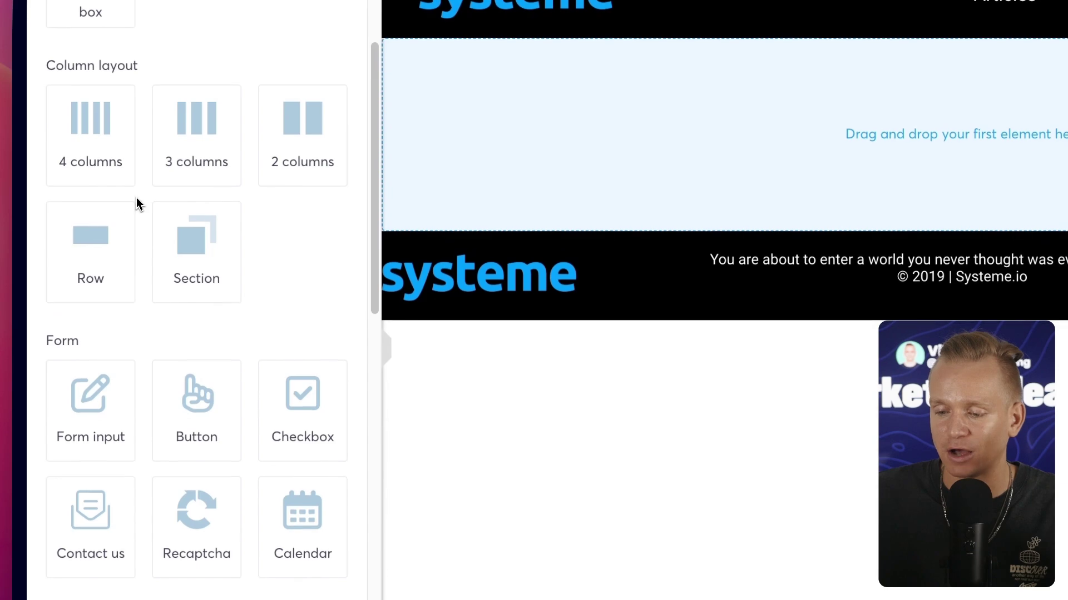
scroll(133, 348, down, 5)
double_click(62, 278)
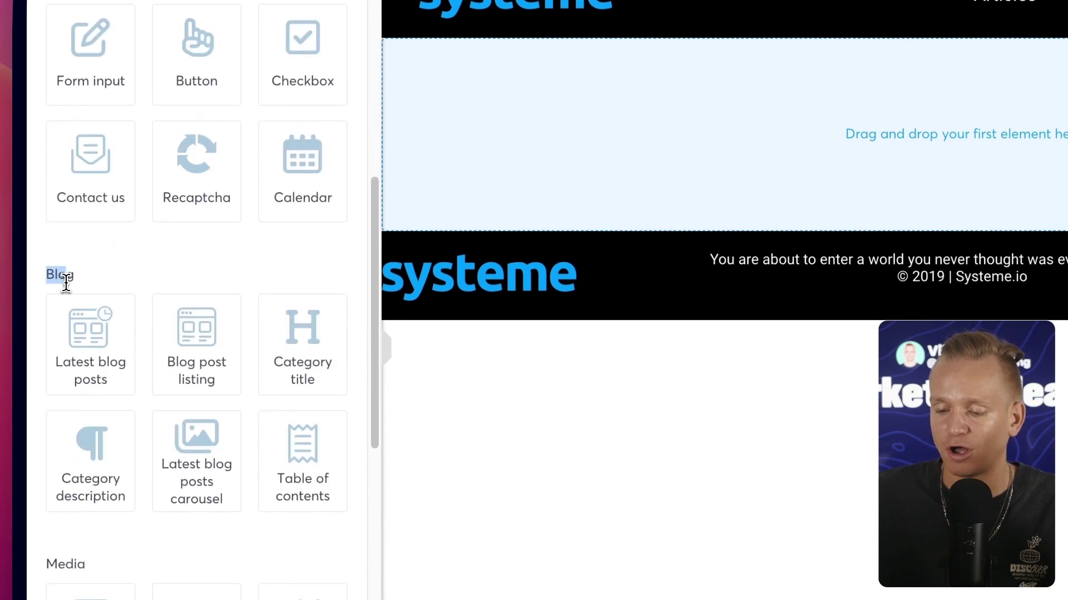
scroll(84, 295, down, 5)
scroll(102, 306, down, 4)
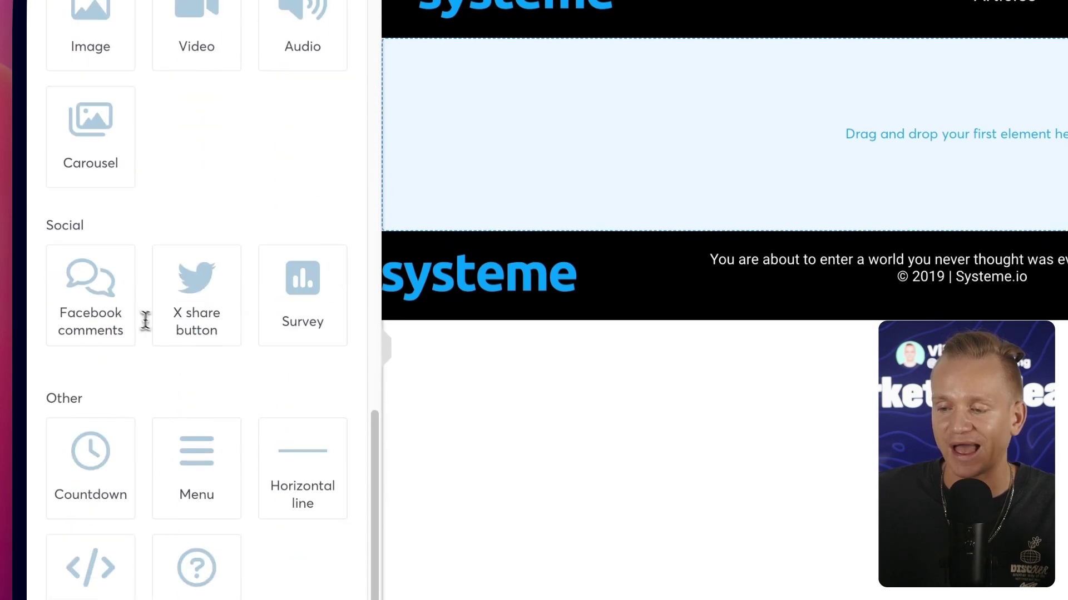
scroll(145, 321, up, 2)
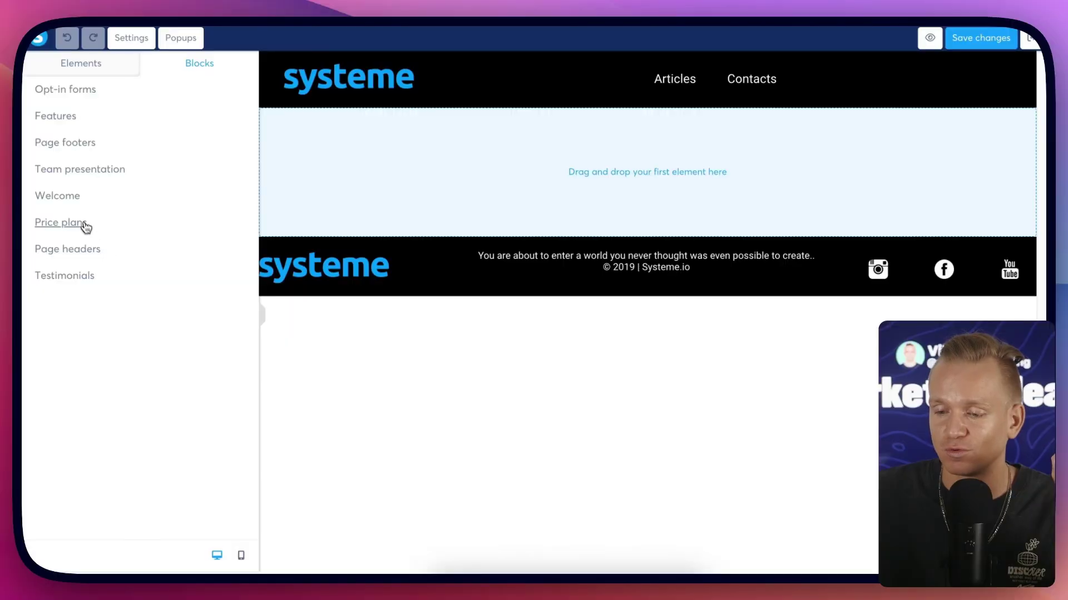
- Add the Welcome block "Image, headline and text on background image" to the empty area between the page header and footer
click(74, 201)
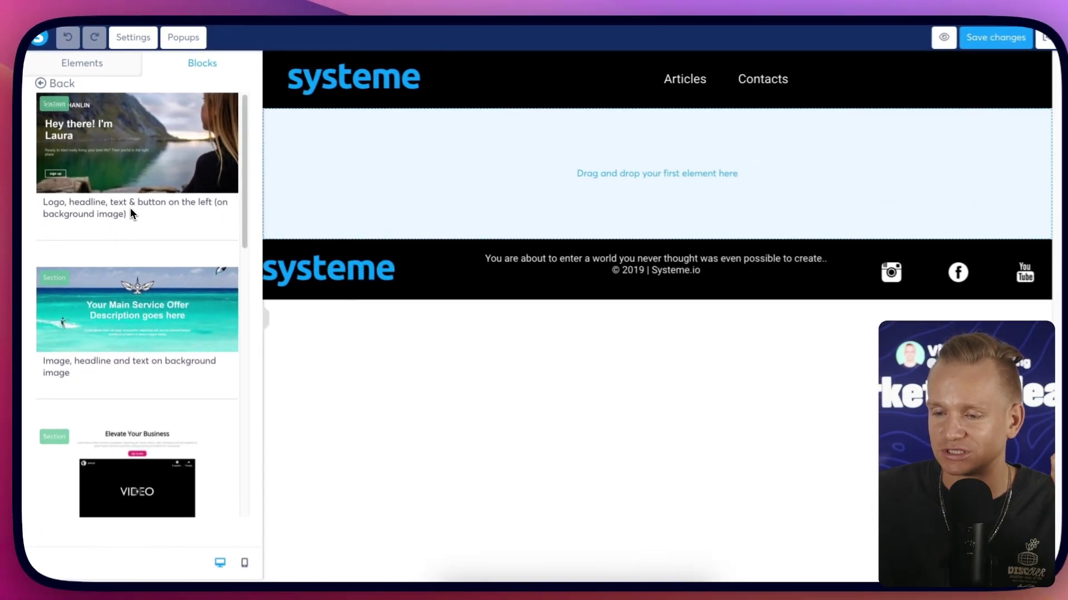
scroll(187, 294, down, 3)
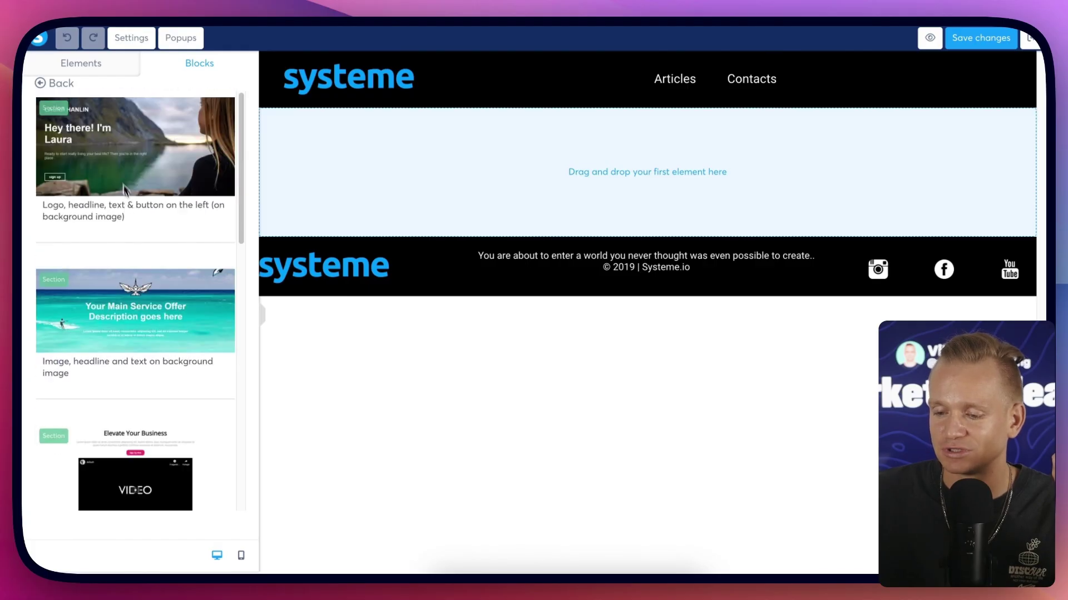
drag(95, 325, 446, 165)
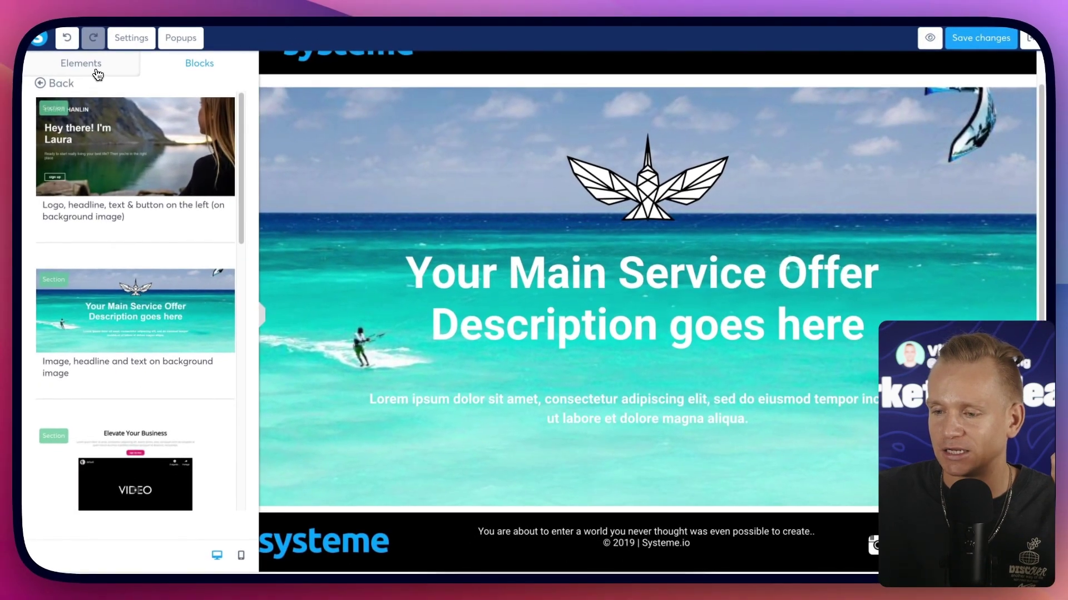
- Add the opt-in form block "Form on the left, video and bulleted list on the right" directly below the welcome section
click(178, 73)
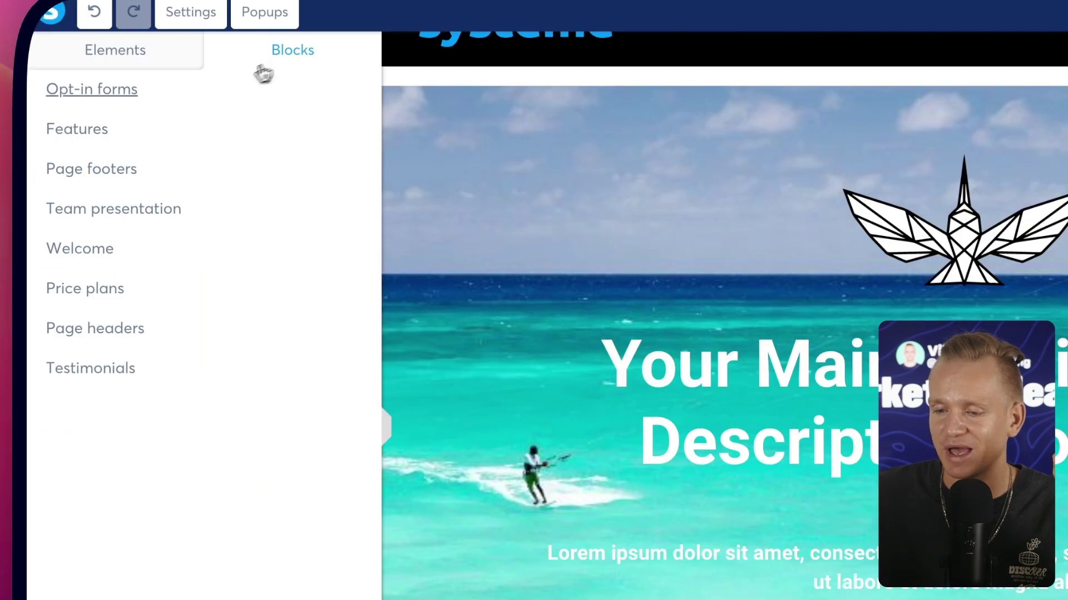
click(113, 97)
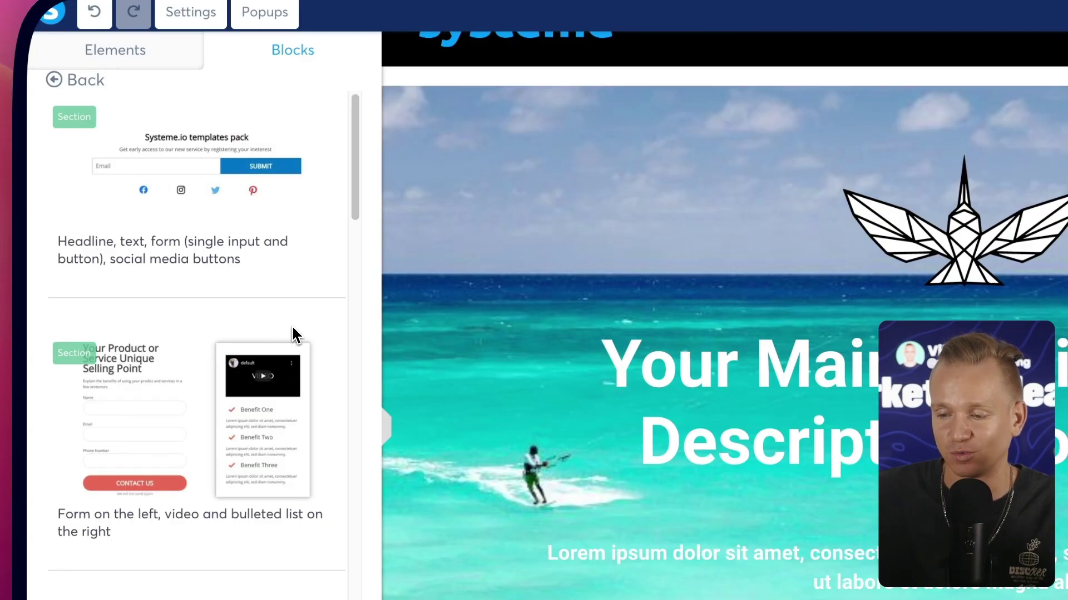
scroll(214, 368, down, 1)
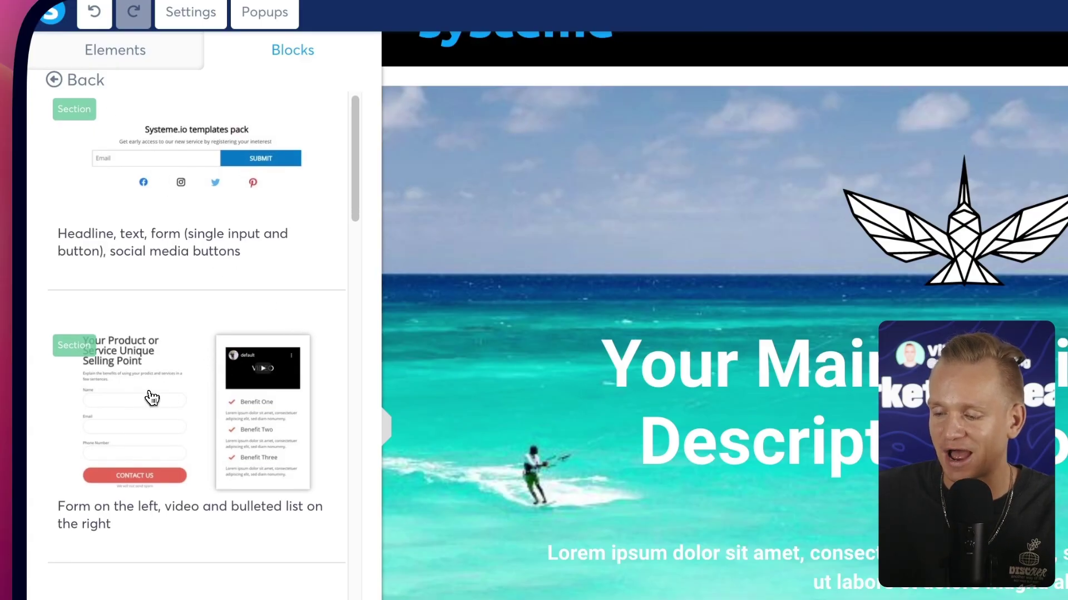
drag(152, 398, 619, 499)
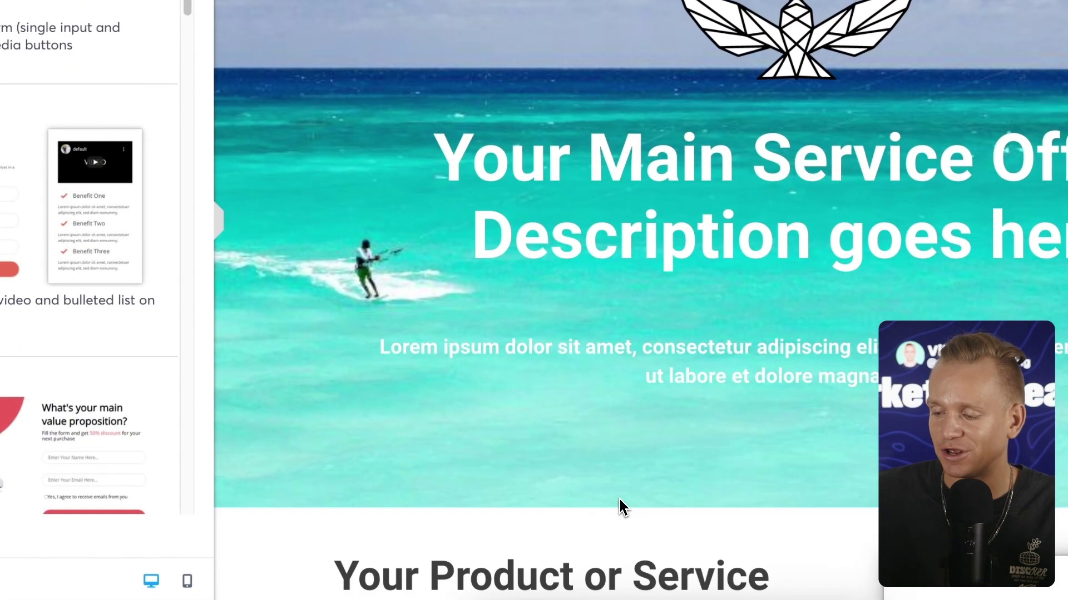
scroll(619, 500, down, 10)
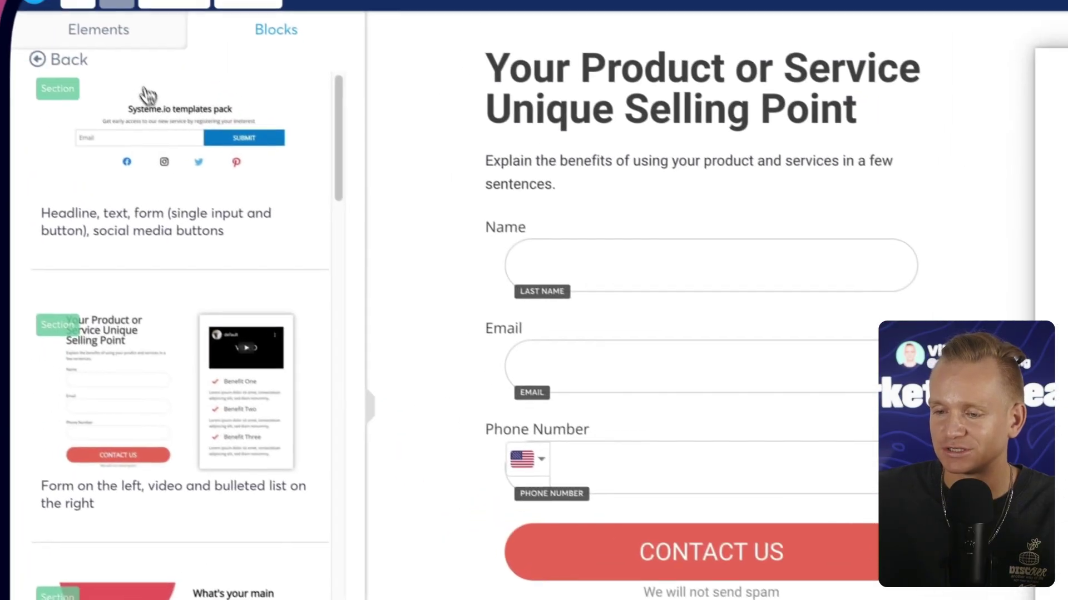
click(75, 58)
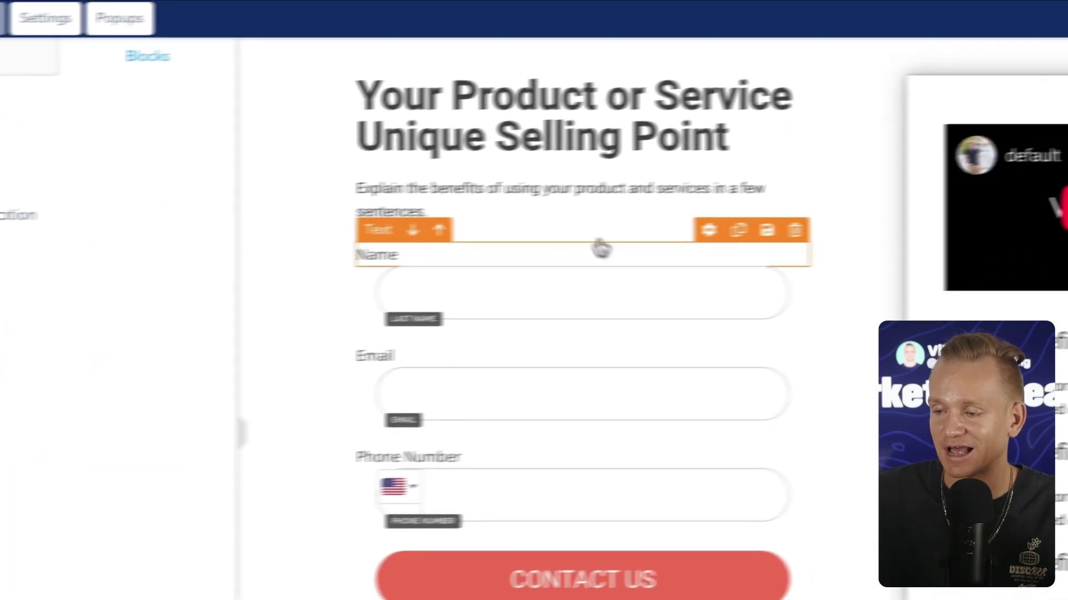
- Reduce the font size of the "Your Main Service Offer Description goes here" headline to 62
scroll(600, 249, up, 10)
scroll(703, 291, down, 1)
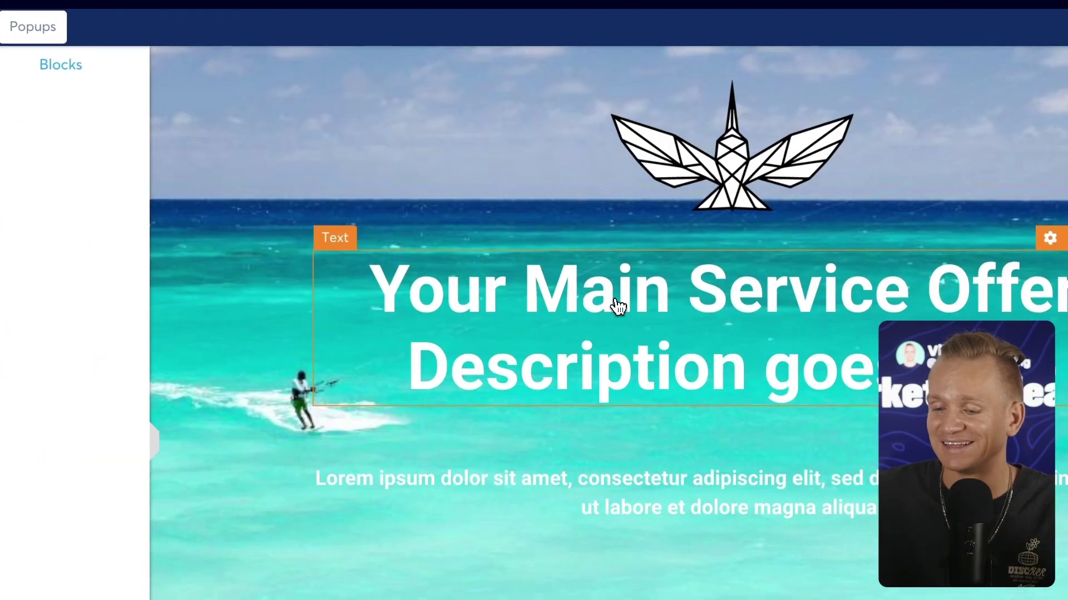
scroll(617, 305, down, 3)
scroll(595, 301, up, 2)
click(535, 245)
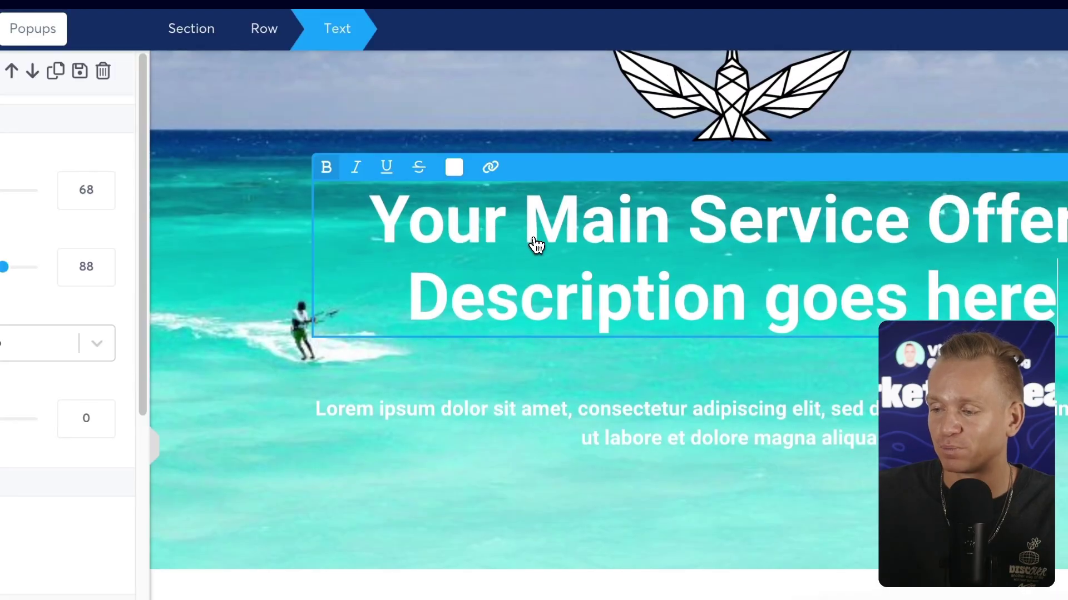
scroll(716, 242, up, 2)
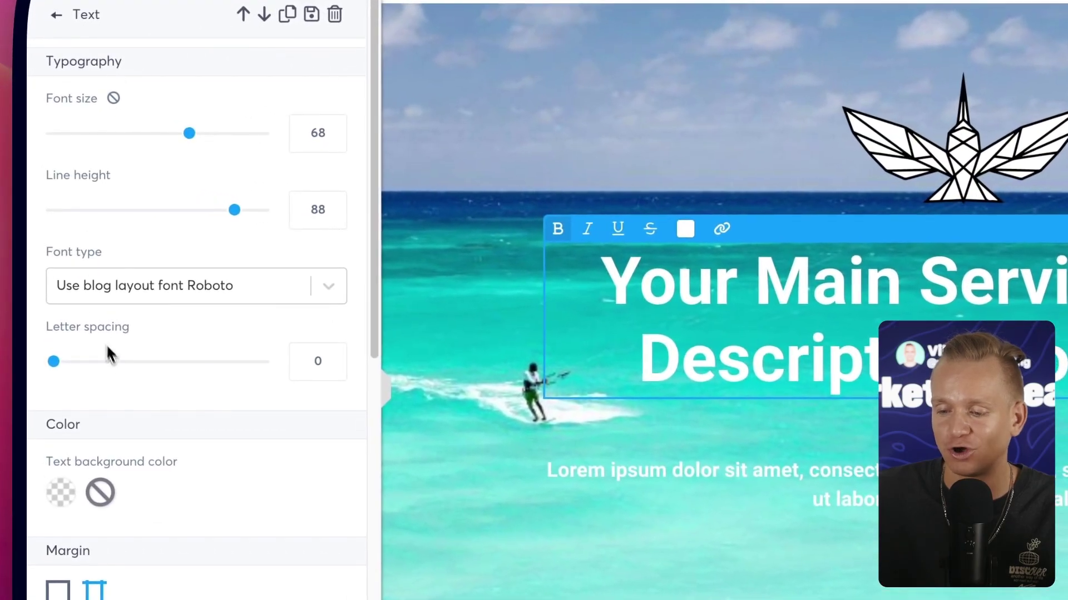
drag(189, 134, 179, 142)
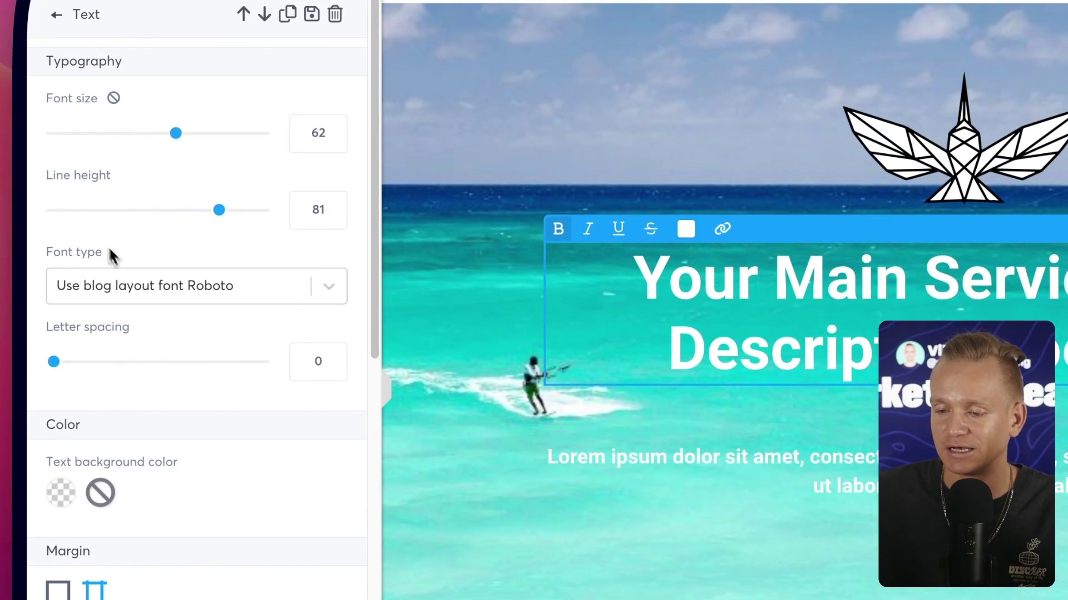
- Change the welcome headline's font to Poppins from Google Fonts and deselect the text
click(334, 294)
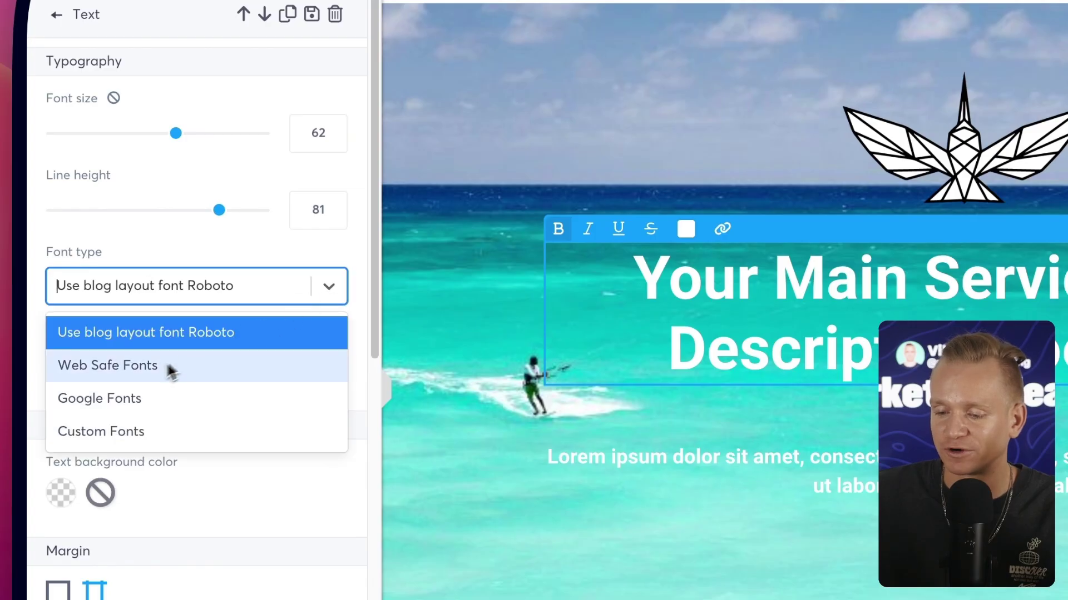
click(65, 412)
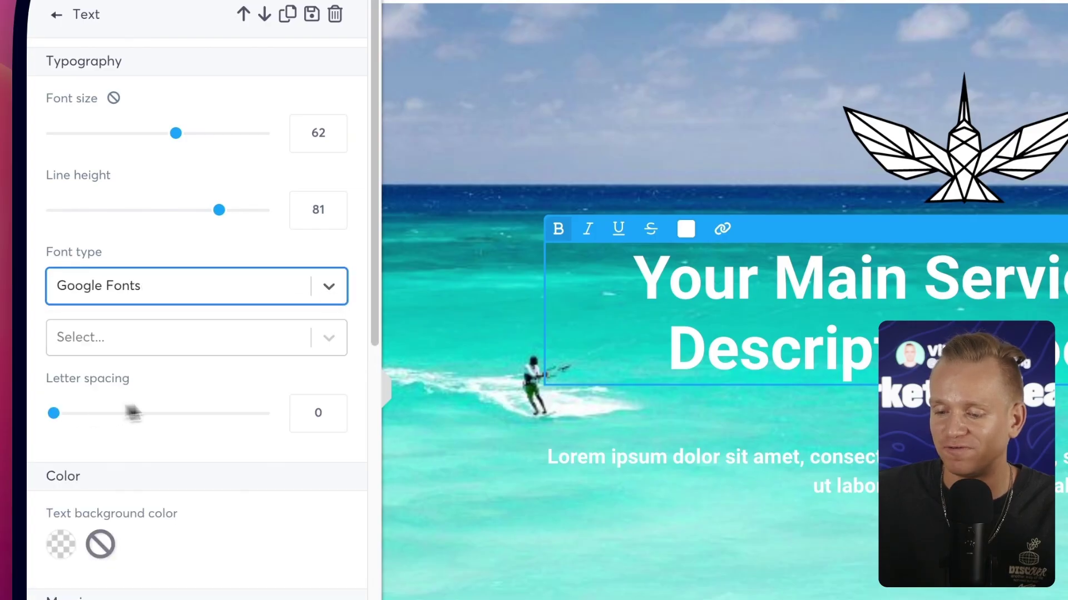
click(345, 348)
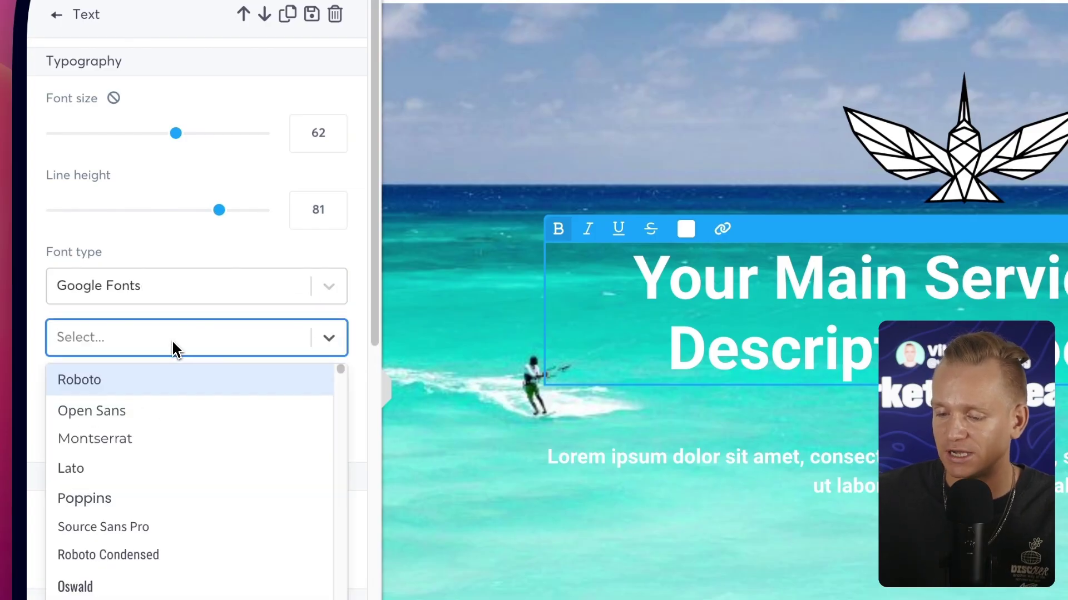
click(121, 496)
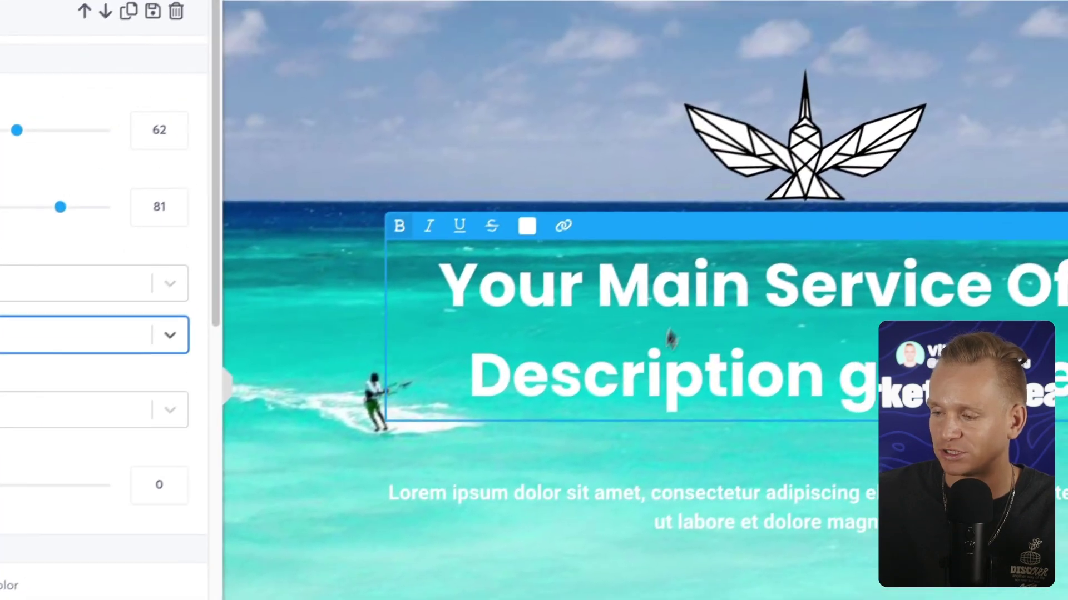
click(321, 112)
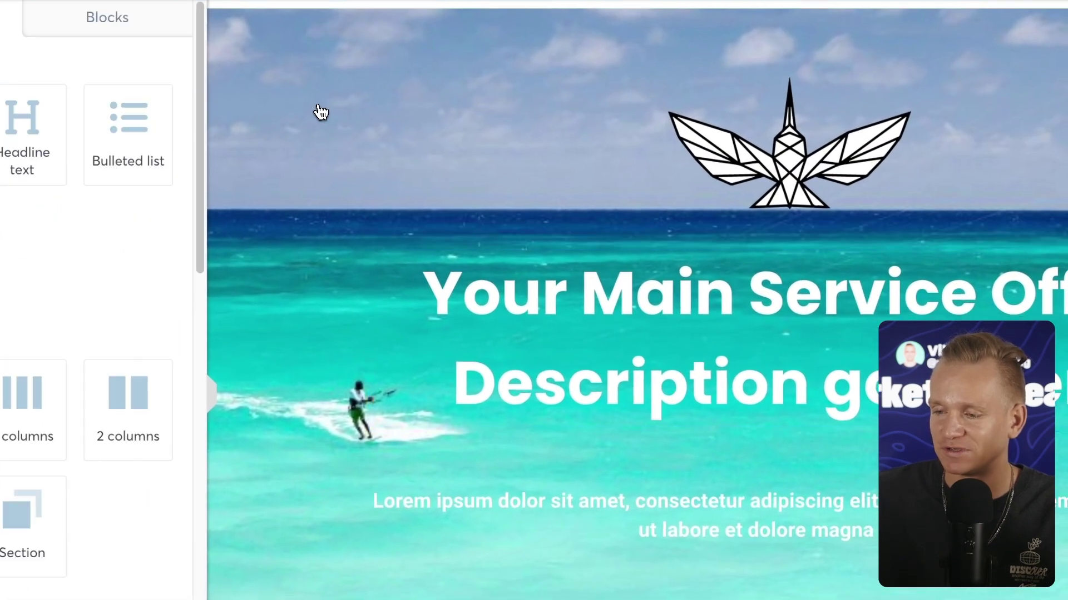
- Open the logo image's settings in the welcome section and examine the available options
click(346, 115)
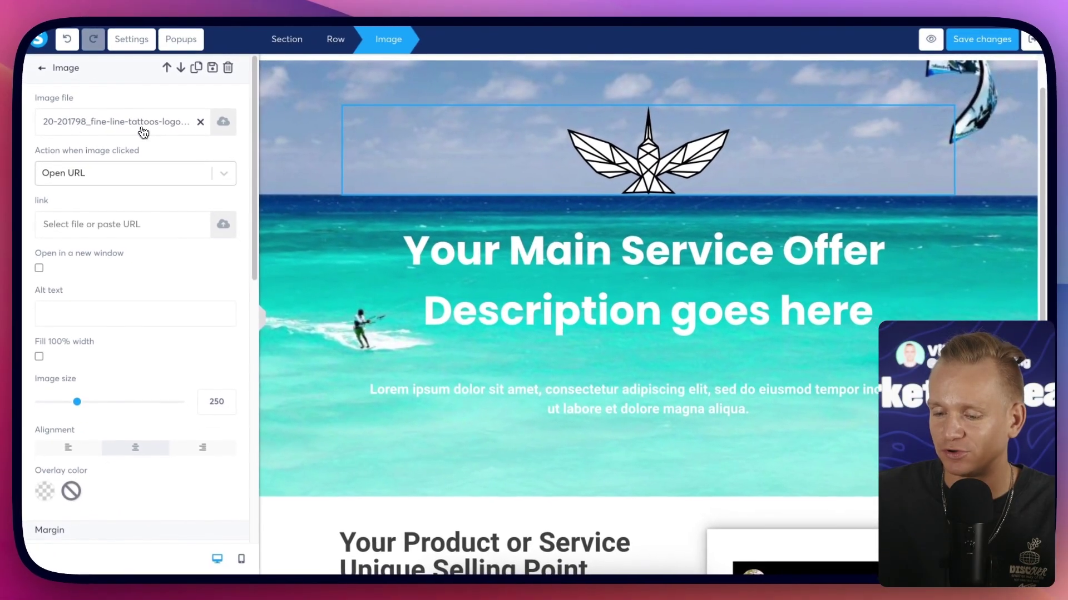
scroll(144, 136, down, 7)
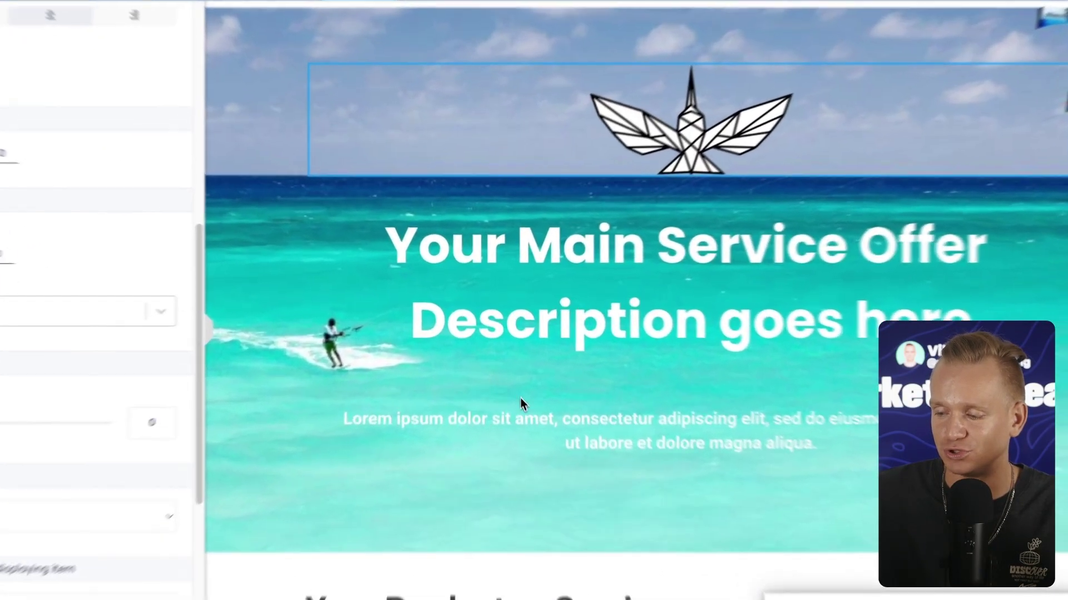
- Review the Name field's settings and input type options in the opt-in form, keeping Last name, and return to the element list
scroll(500, 367, down, 8)
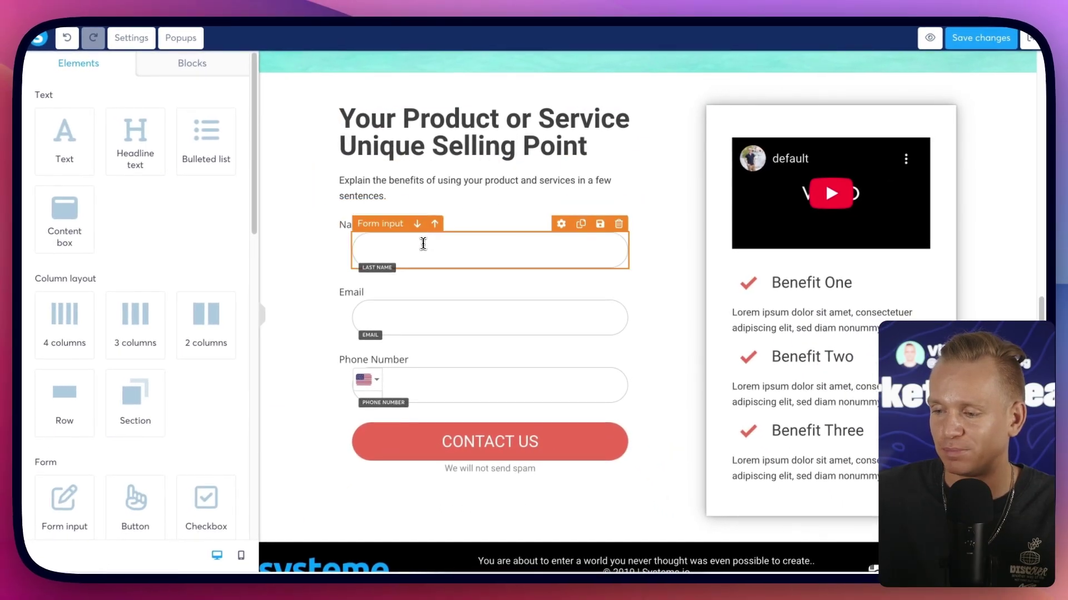
click(423, 243)
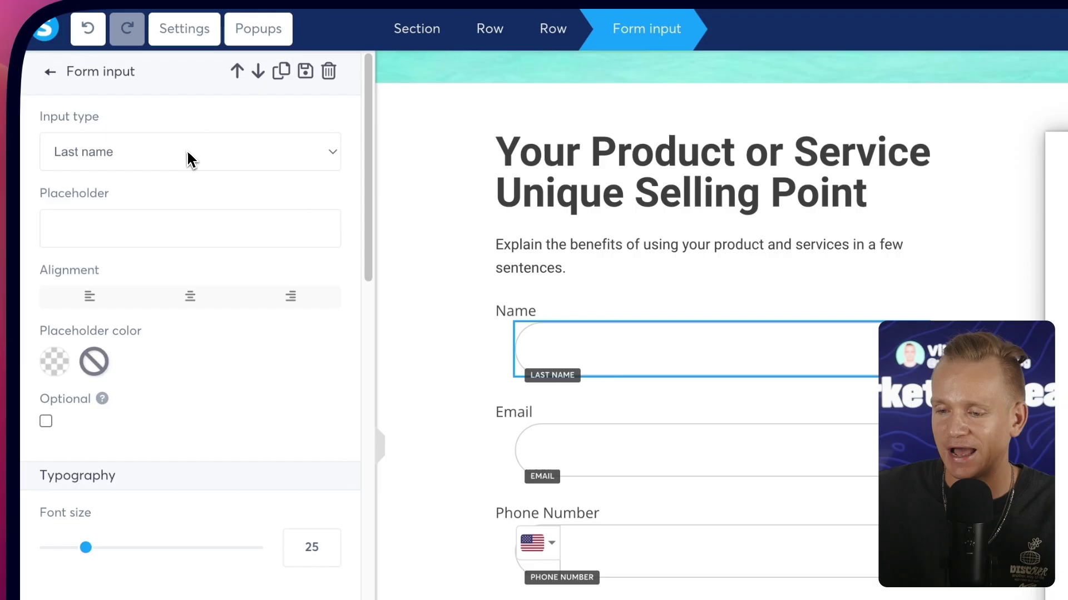
click(122, 155)
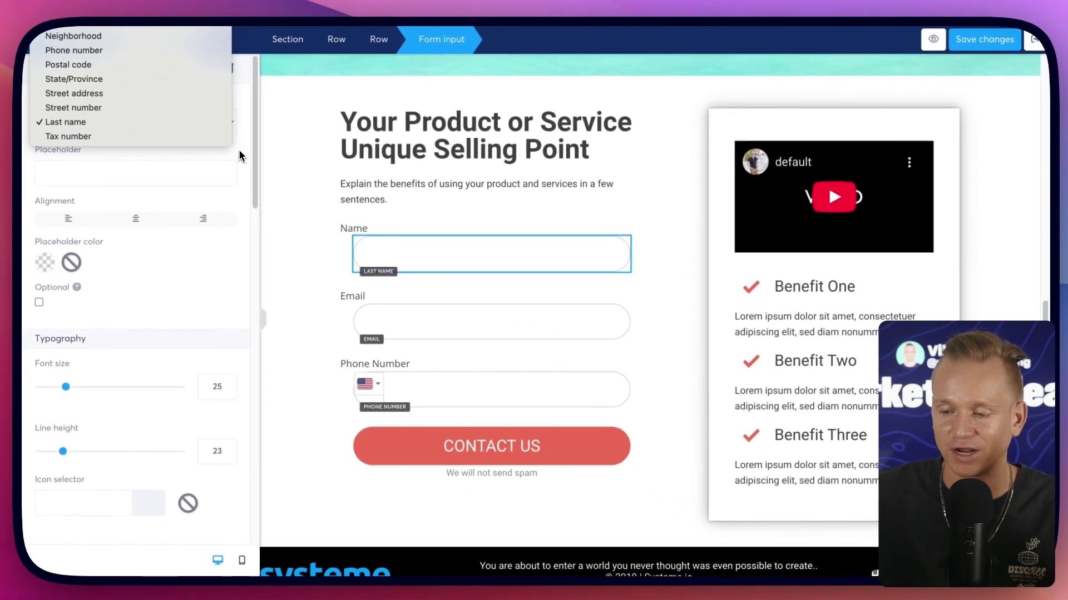
click(239, 153)
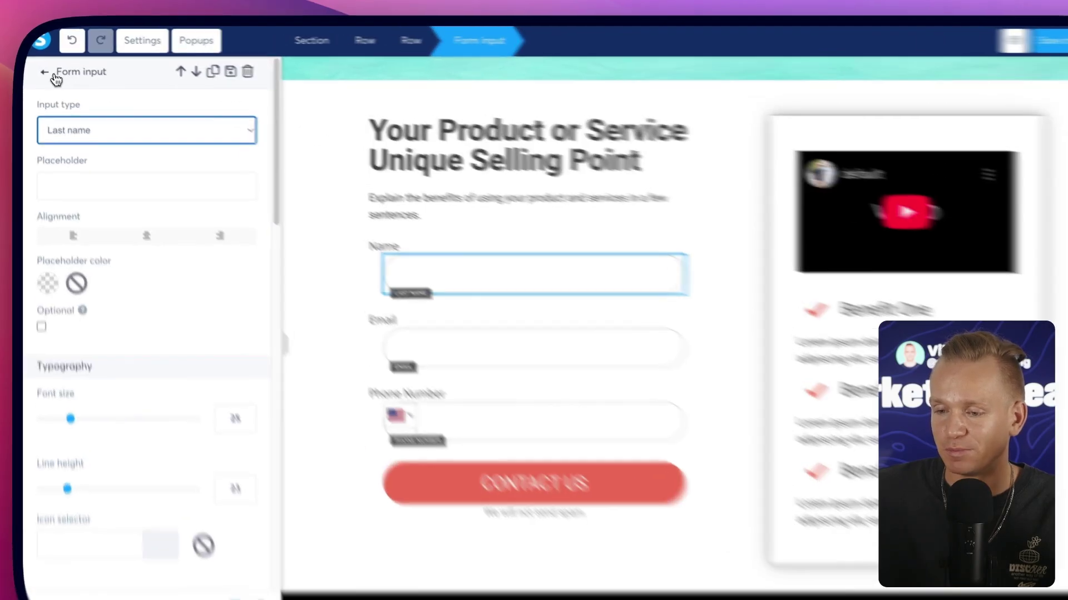
click(42, 68)
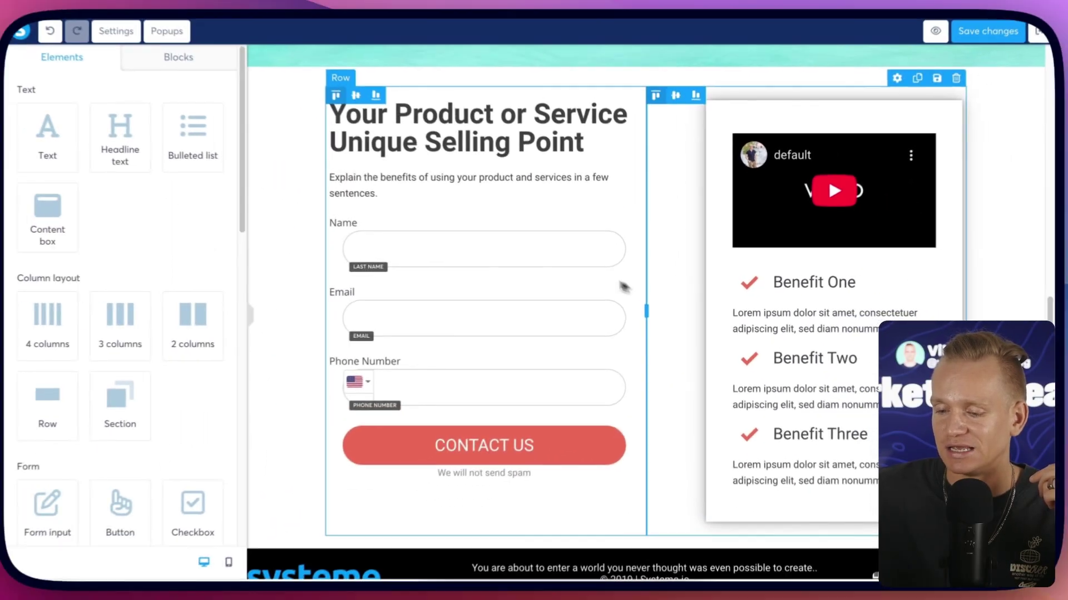
- Add a Button element beneath the welcome section and move it into the section, directly under the Lorem ipsum paragraph
scroll(574, 278, up, 5)
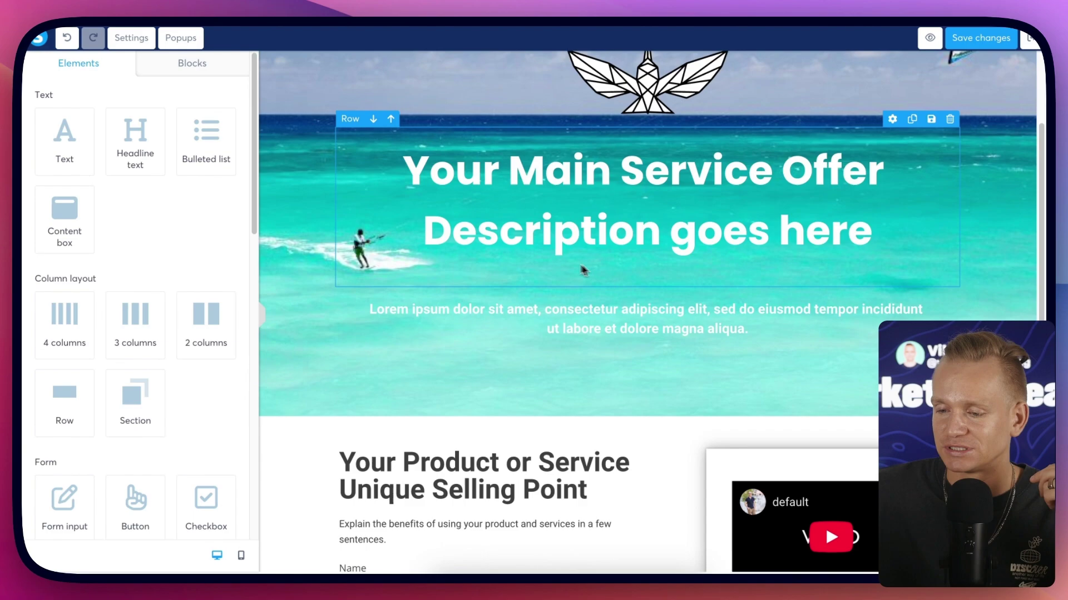
scroll(156, 262, down, 3)
scroll(155, 263, up, 3)
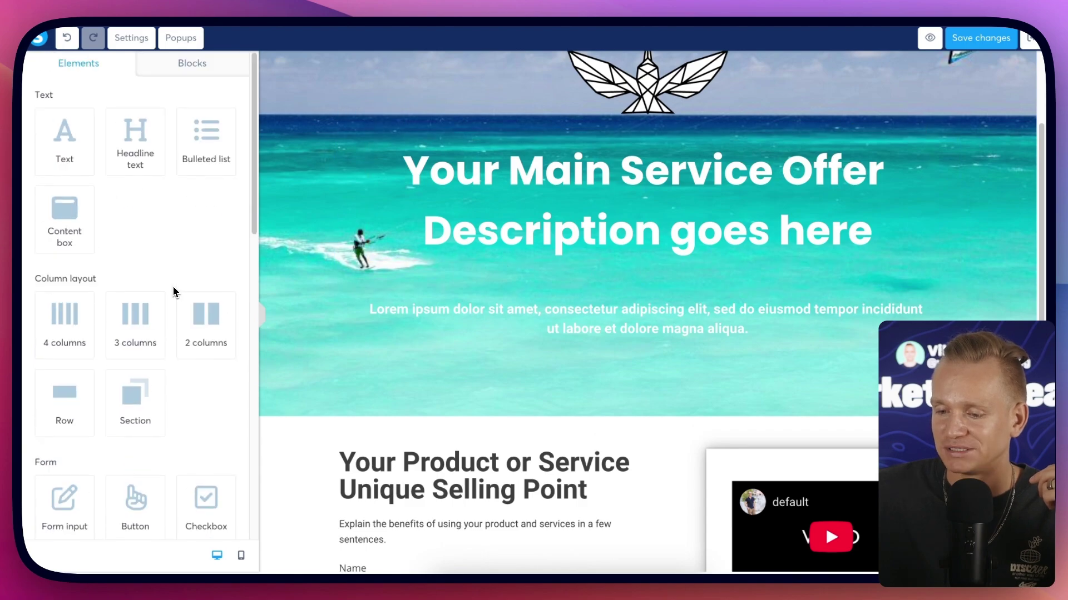
scroll(151, 265, down, 4)
scroll(156, 275, down, 5)
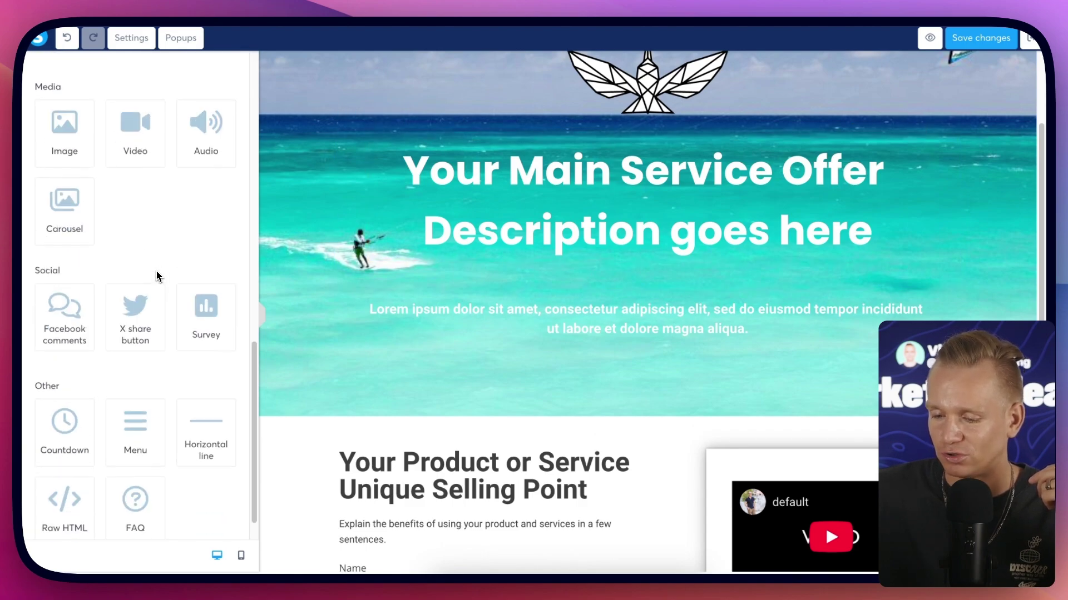
scroll(139, 290, up, 8)
drag(138, 292, 613, 282)
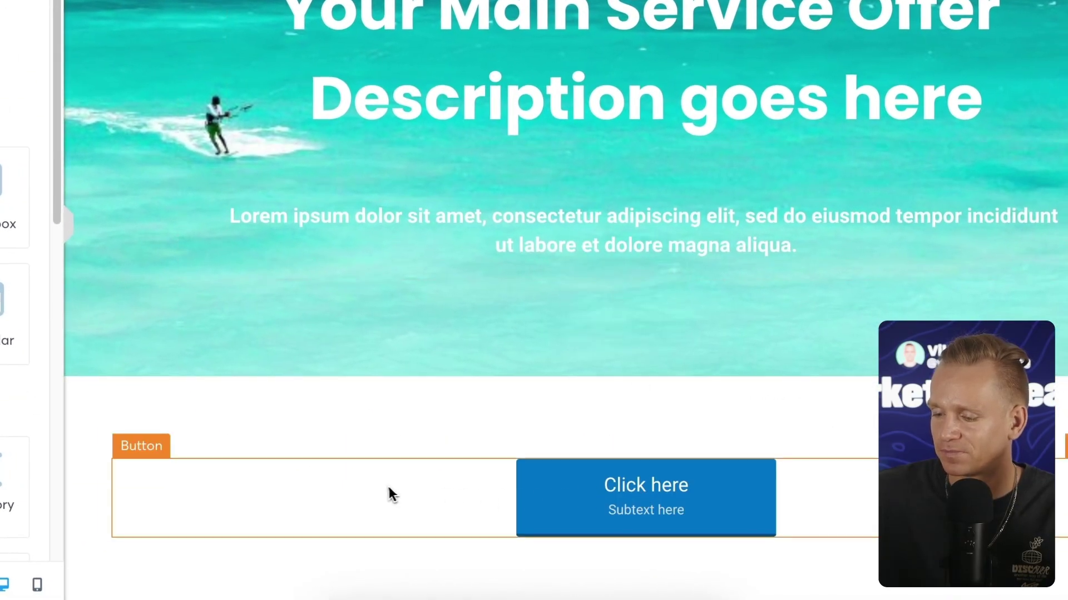
drag(389, 494, 400, 231)
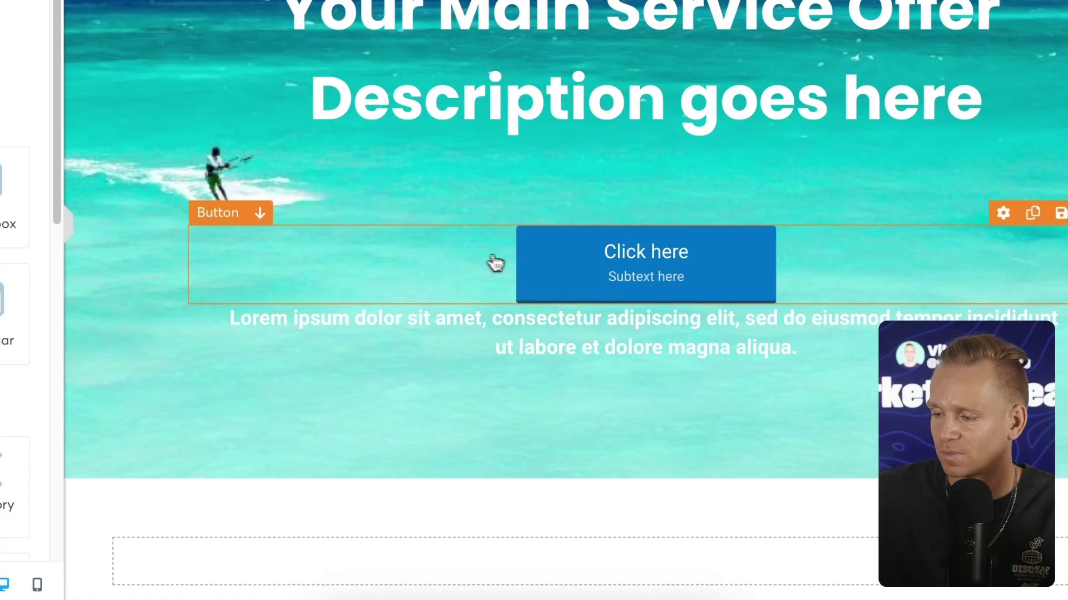
drag(495, 262, 551, 311)
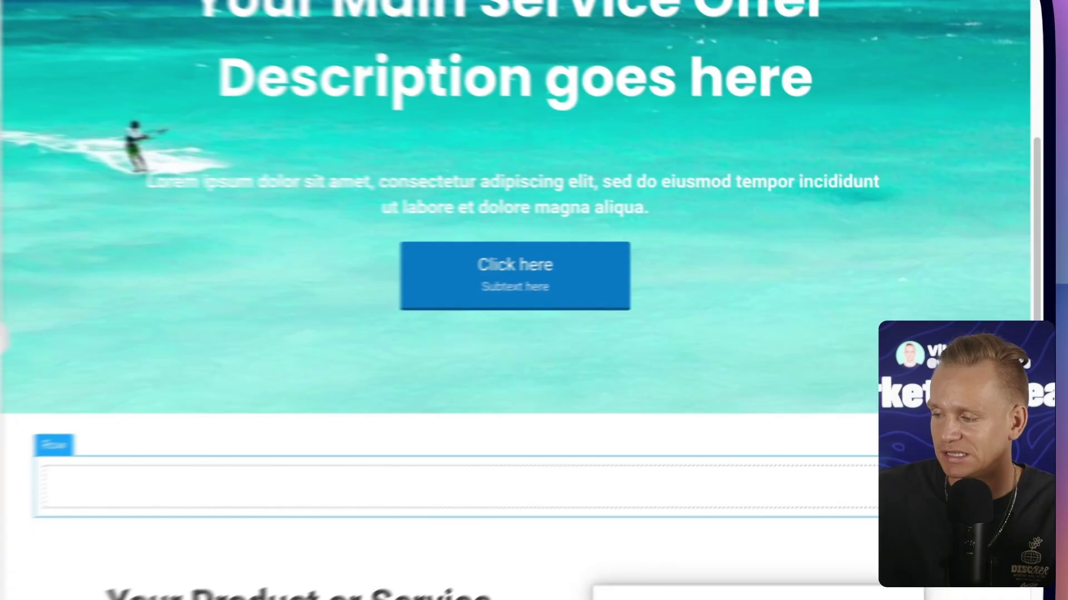
- Reposition the "Click here" button by trying it above the Lorem ipsum paragraph and placing it back beneath the text
key(Delete)
click(615, 64)
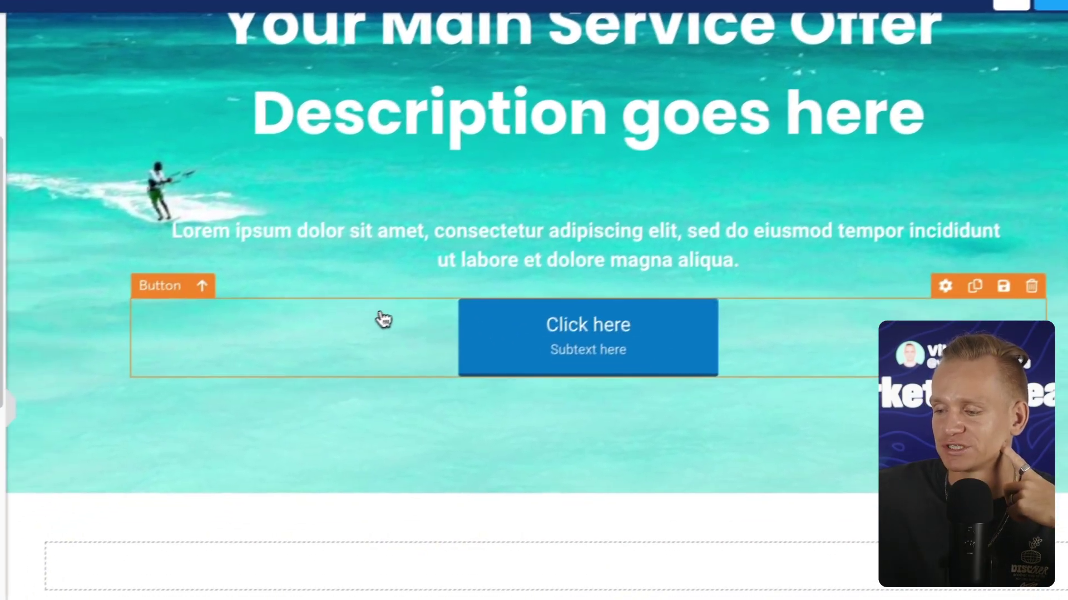
drag(295, 380, 251, 219)
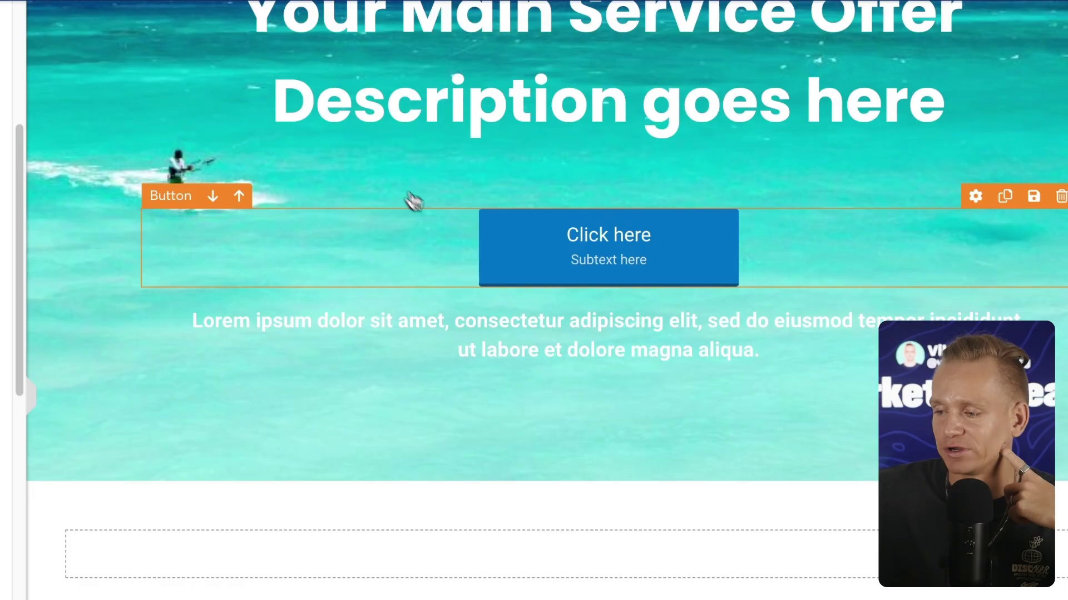
drag(409, 201, 434, 378)
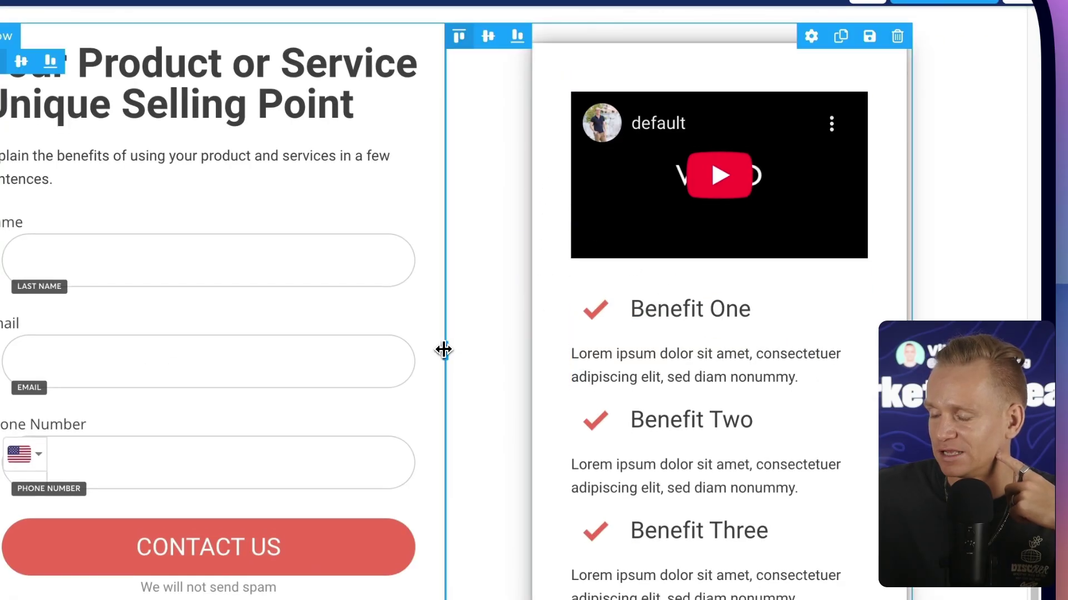
- Resize the opt-in row's columns by trying a very narrow form column, and leave the form column wider than the video column
drag(464, 353, 408, 352)
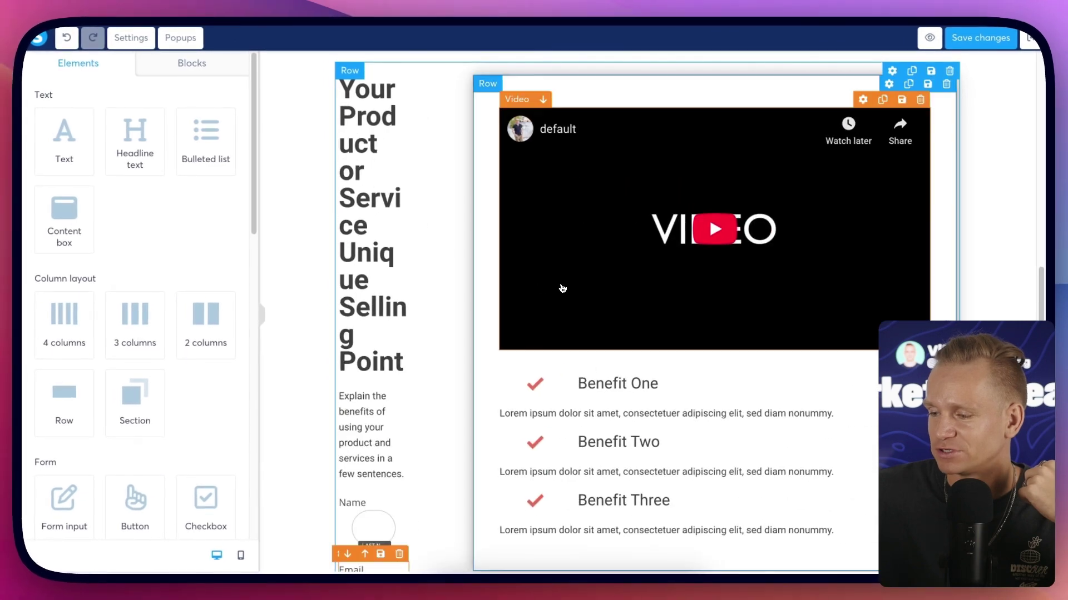
mouse_move(592, 285)
mouse_down()
mouse_move(613, 281)
mouse_move(584, 273)
mouse_up()
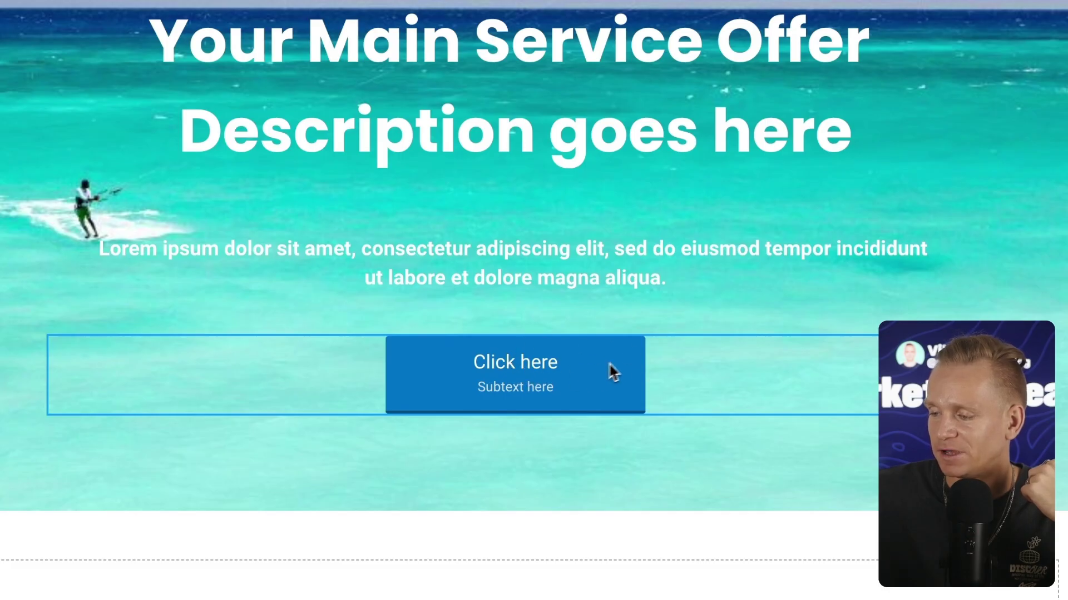
- Open the settings of the "Click here" button in the welcome section and duplicate the button
mouse_move(912, 375)
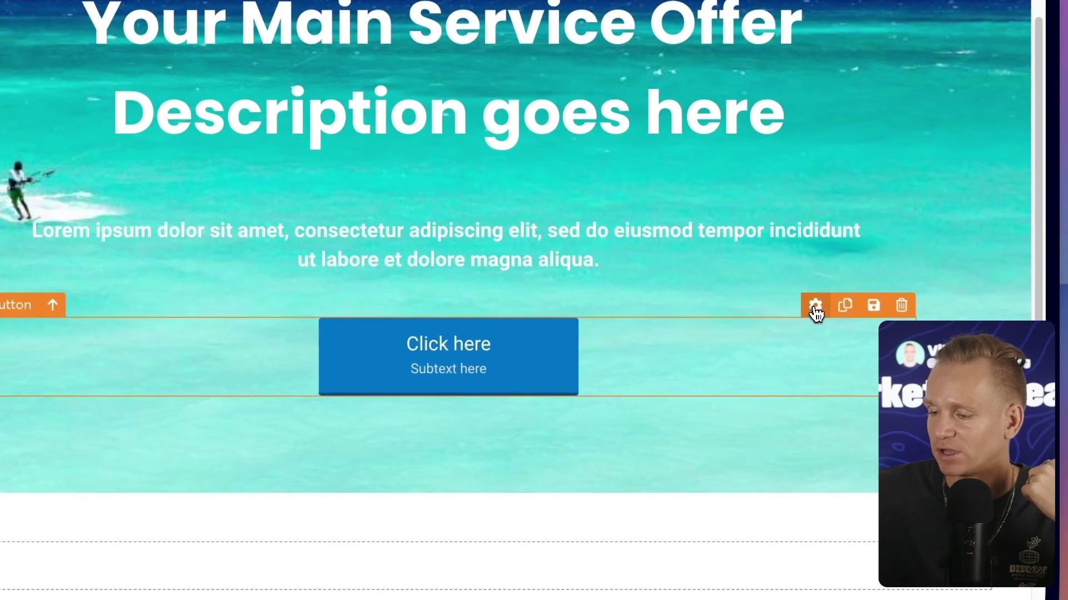
click(816, 311)
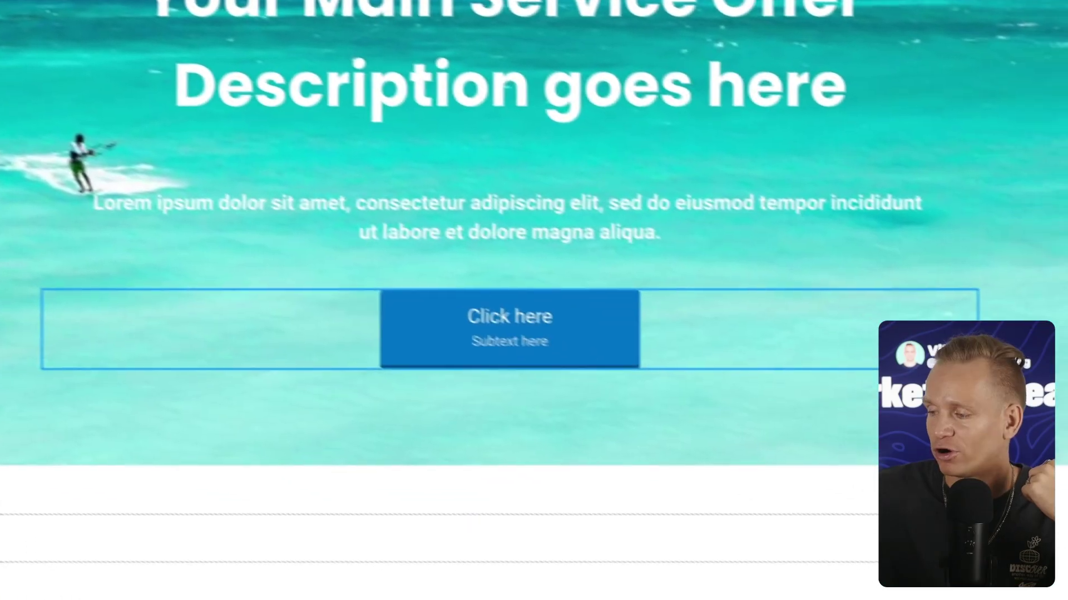
mouse_move(858, 324)
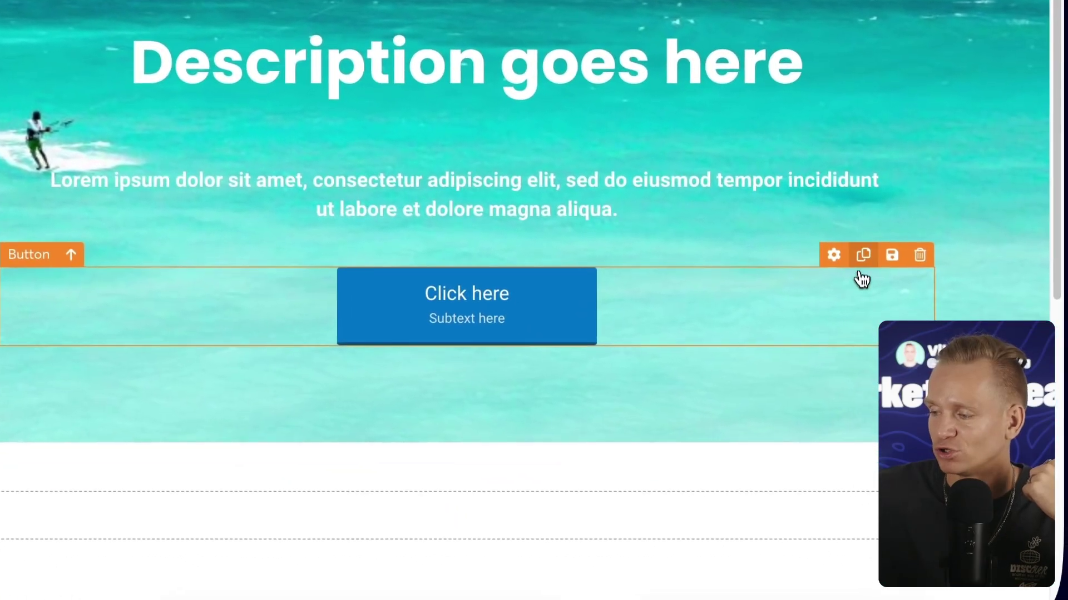
click(863, 257)
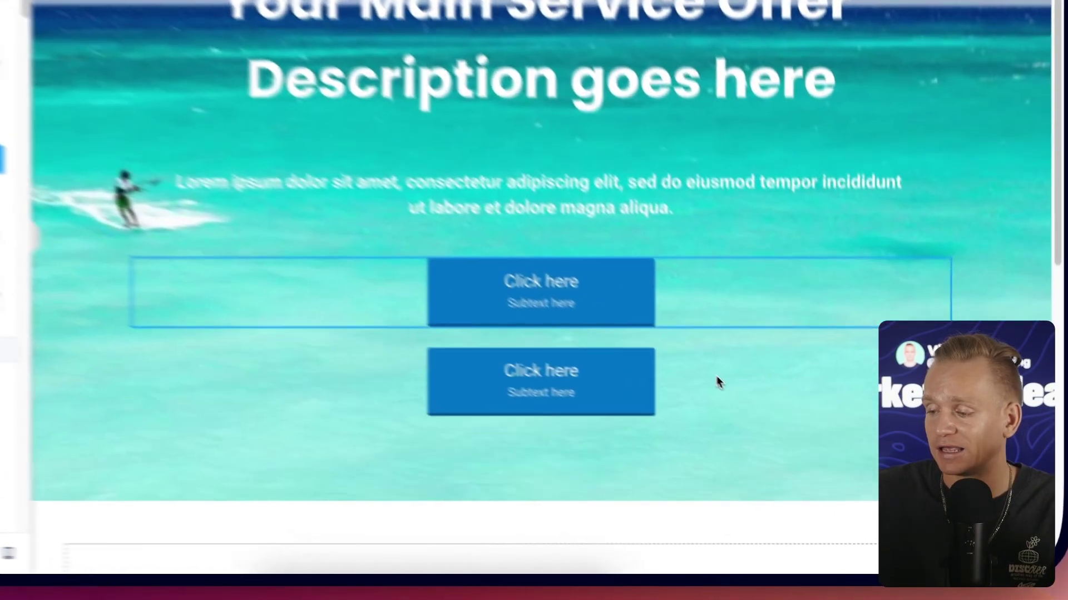
- Look at the dialog for saving the upper "Click here" button as a reusable block and close it without creating one
scroll(691, 430, down, 3)
scroll(552, 356, down, 10)
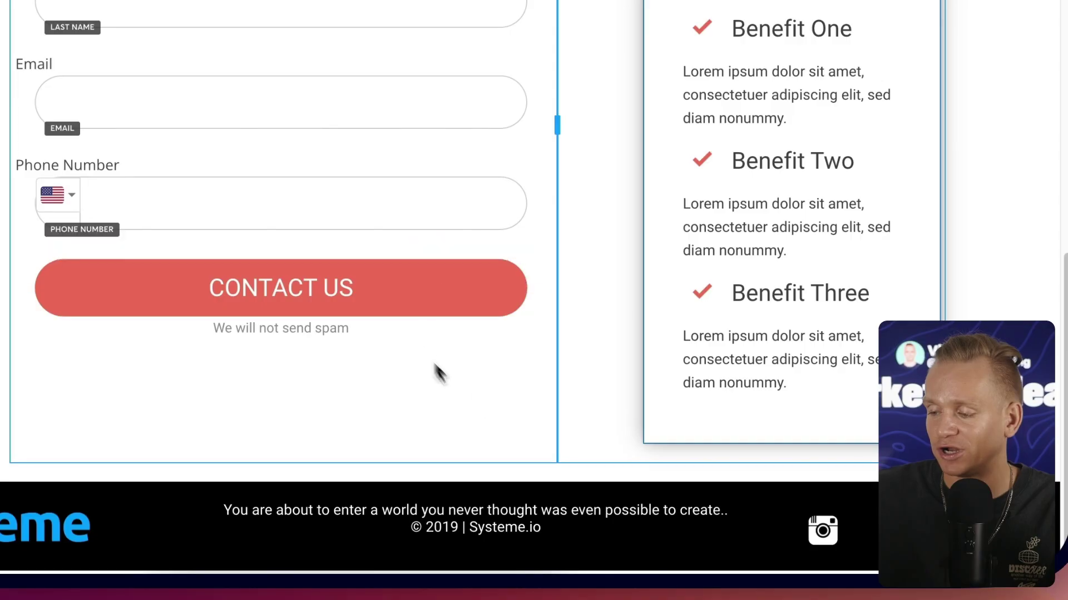
scroll(465, 457, up, 10)
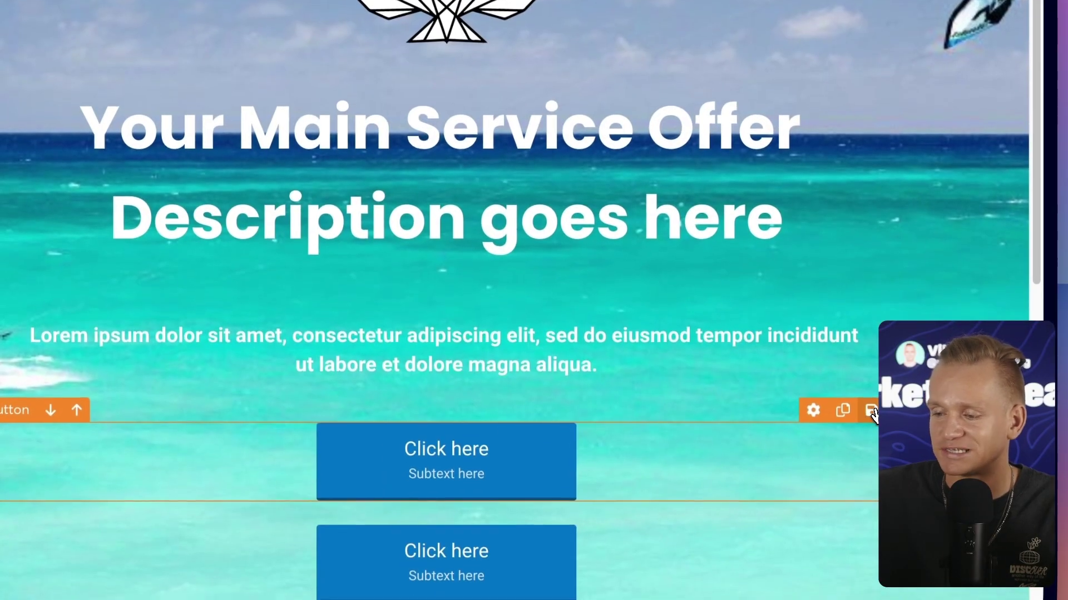
click(868, 414)
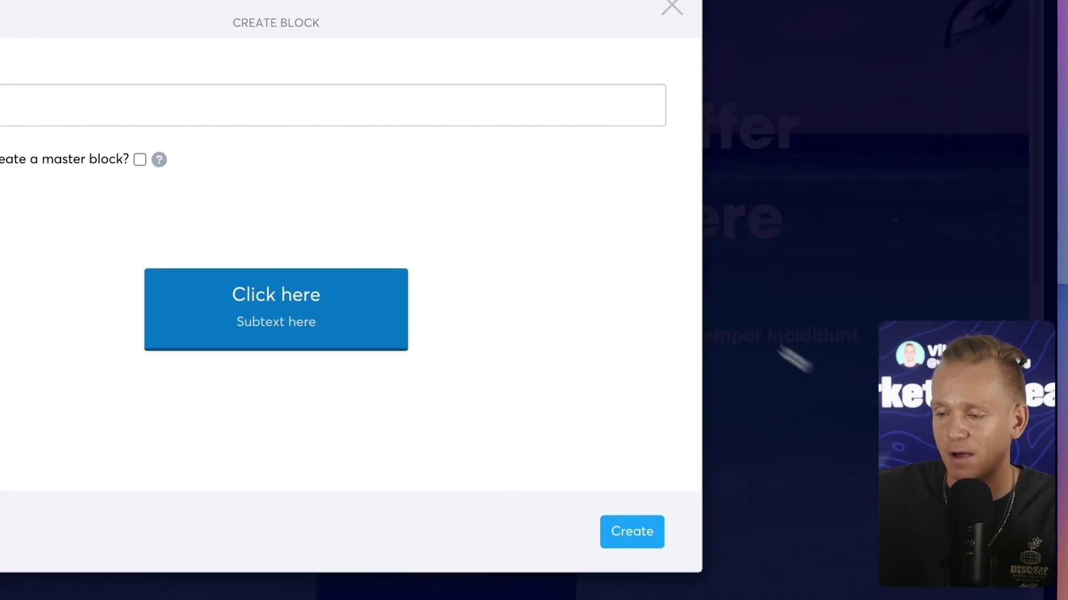
click(672, 7)
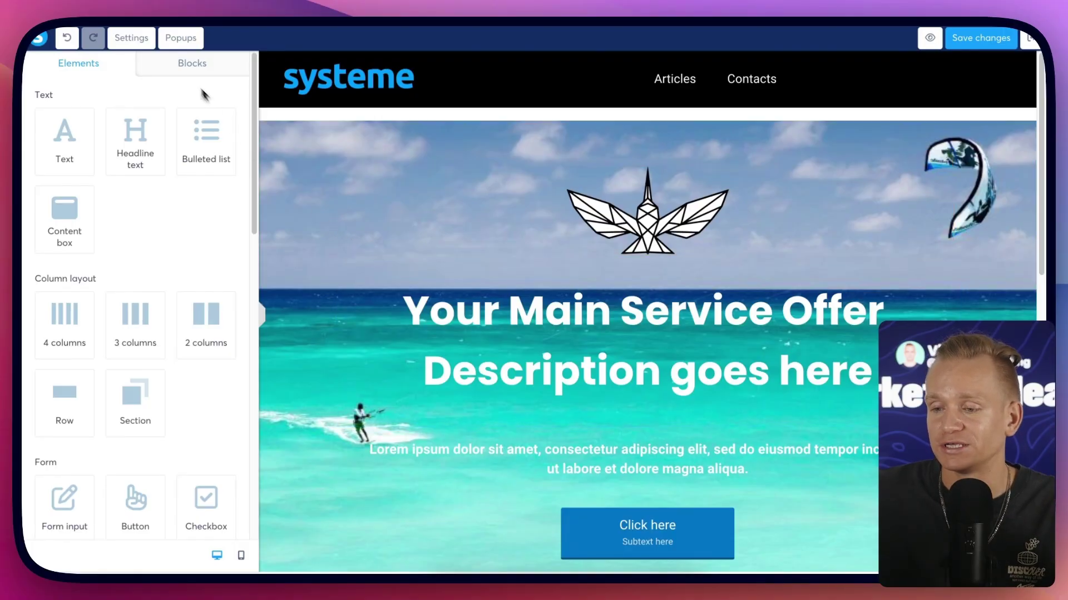
- Add a first popup to the page and display Popup №1 over the page
click(186, 48)
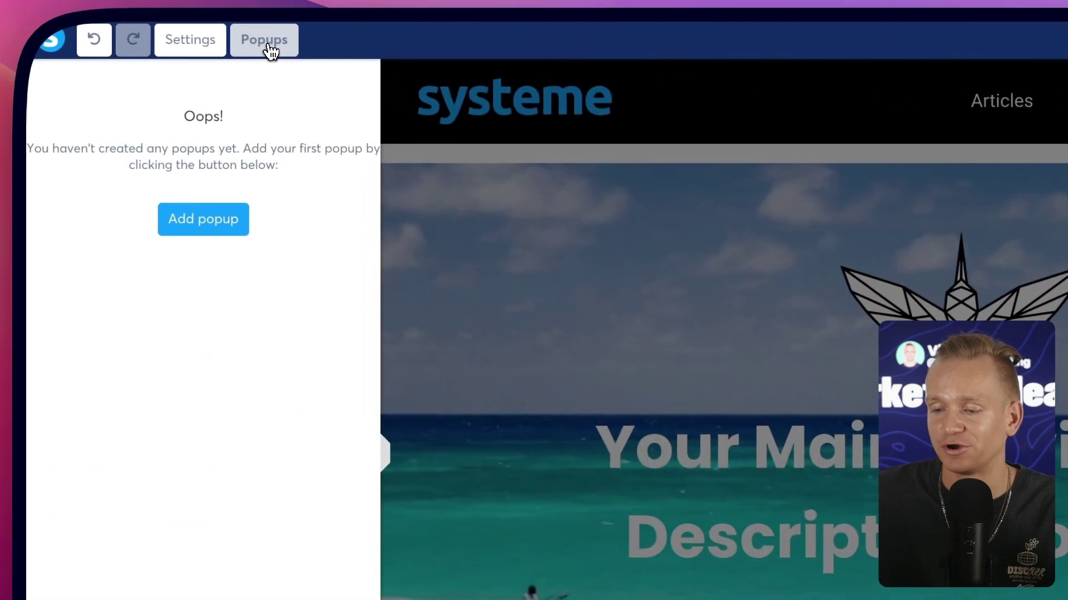
click(144, 162)
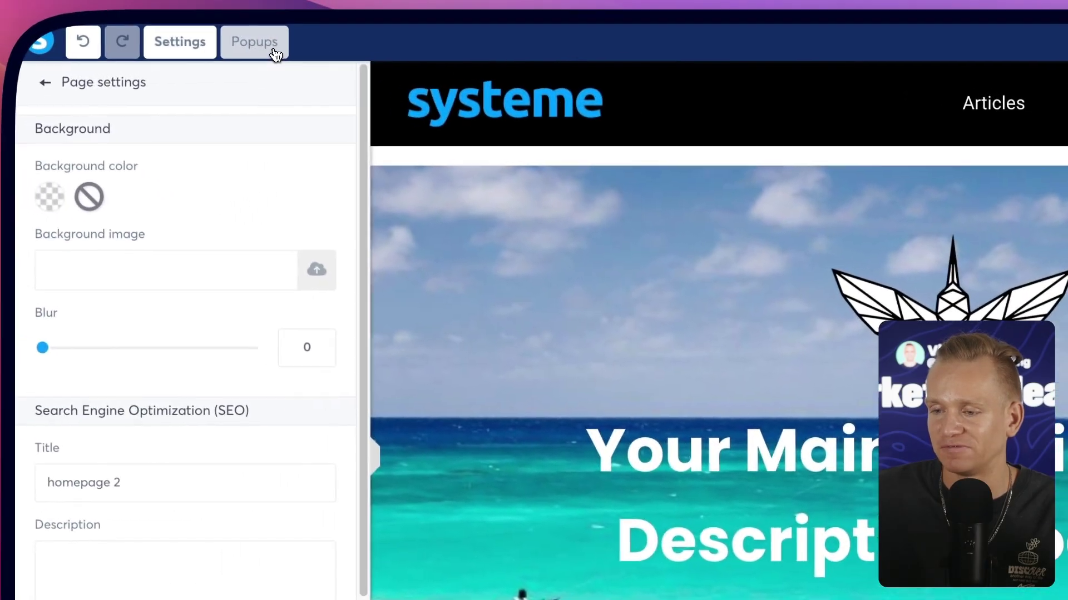
click(273, 50)
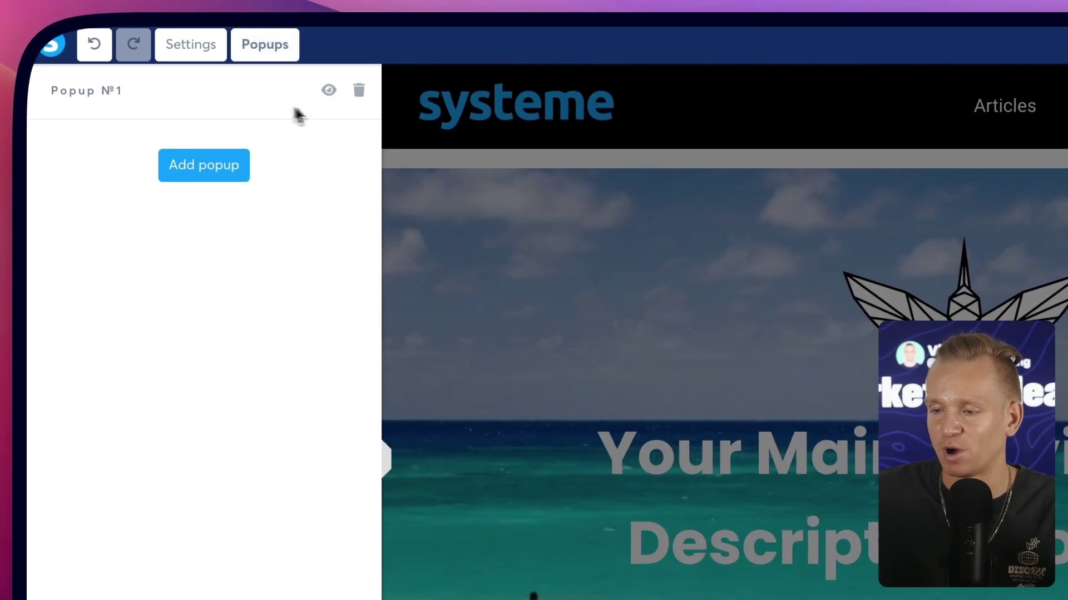
click(327, 95)
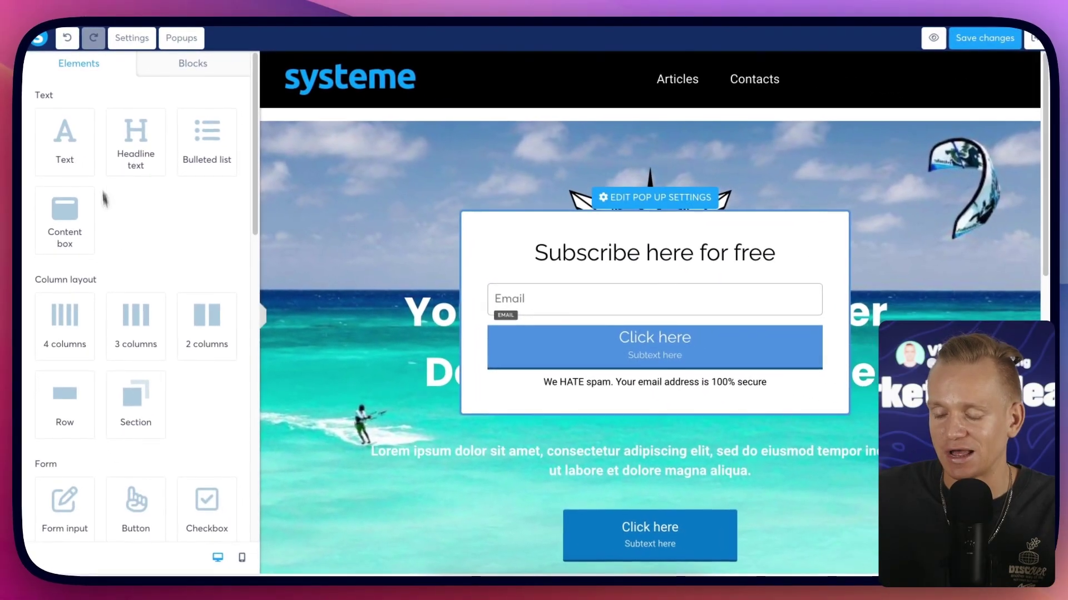
- Look over the page, save the changes and open the homepage in preview mode
scroll(249, 455, down, 1)
scroll(183, 316, down, 7)
scroll(178, 312, up, 8)
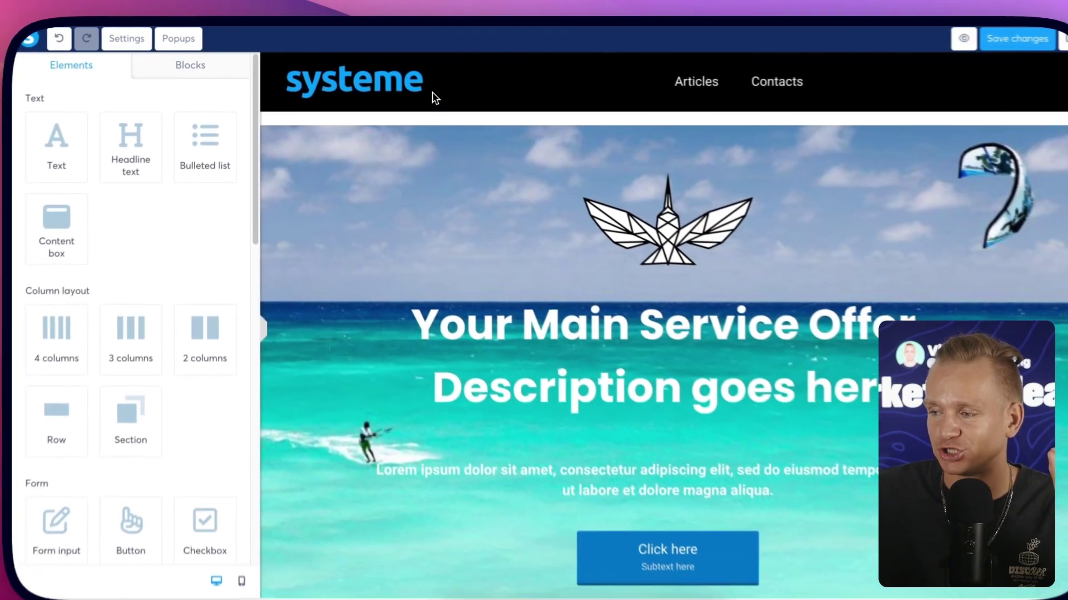
scroll(537, 154, down, 10)
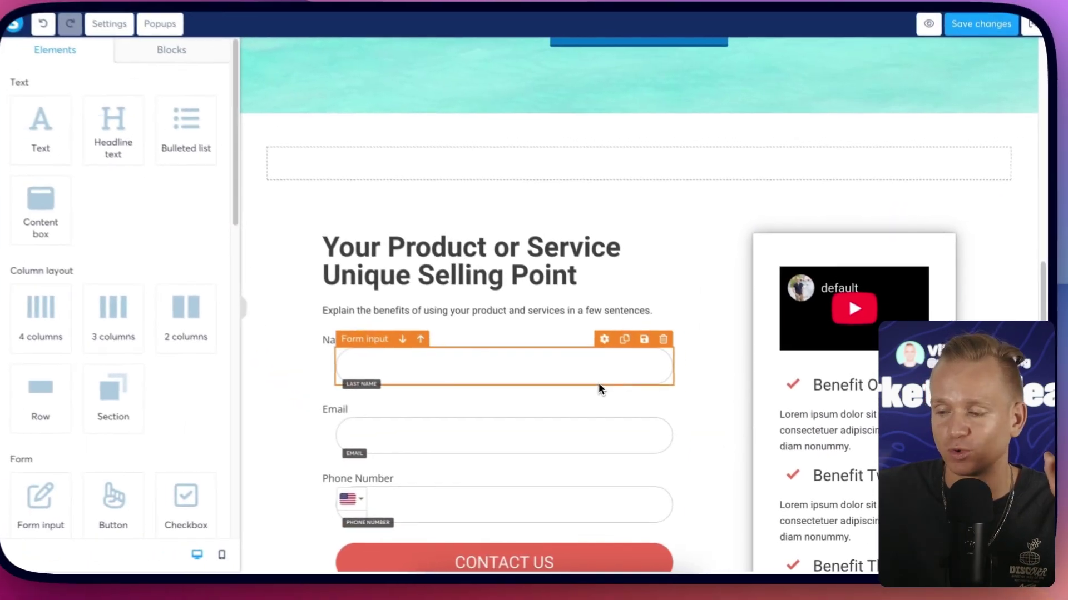
scroll(565, 367, up, 10)
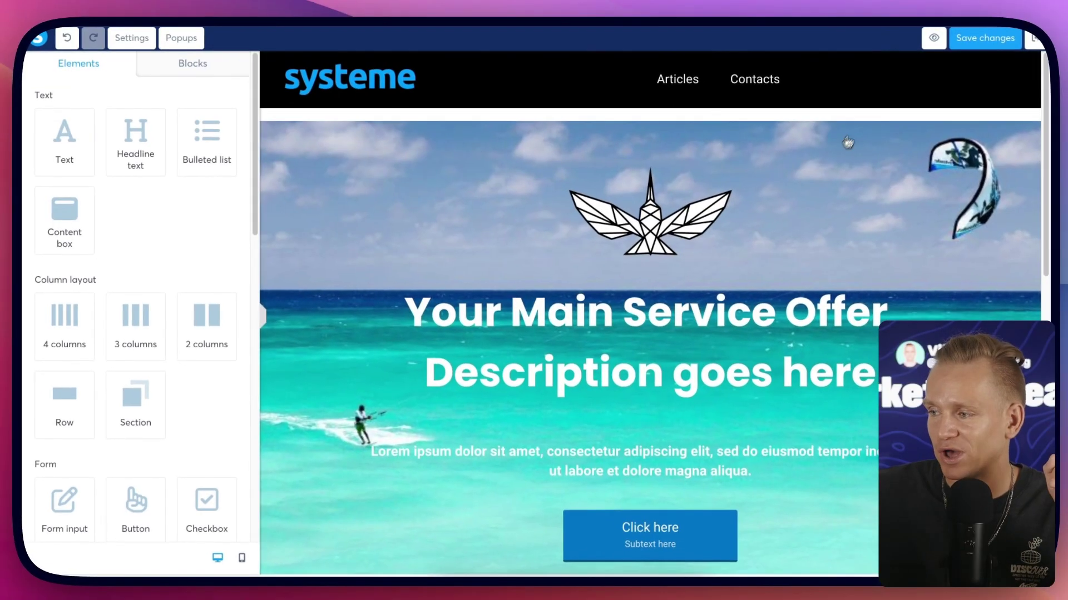
click(968, 46)
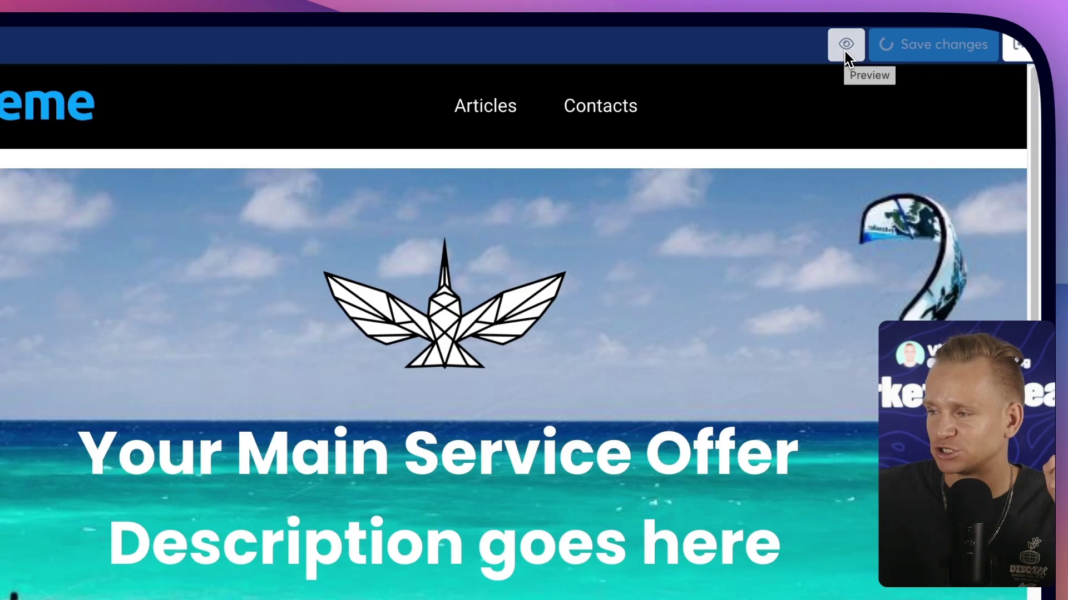
click(868, 45)
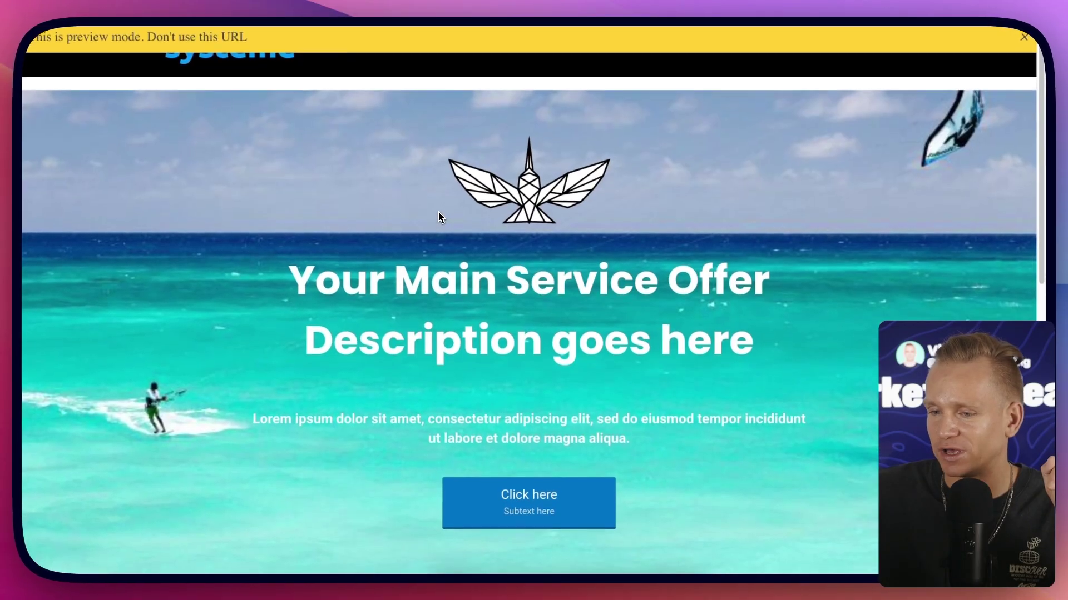
- Look over the homepage preview, exit the page editor and browse the blog's categories, pages and posts
scroll(441, 217, down, 8)
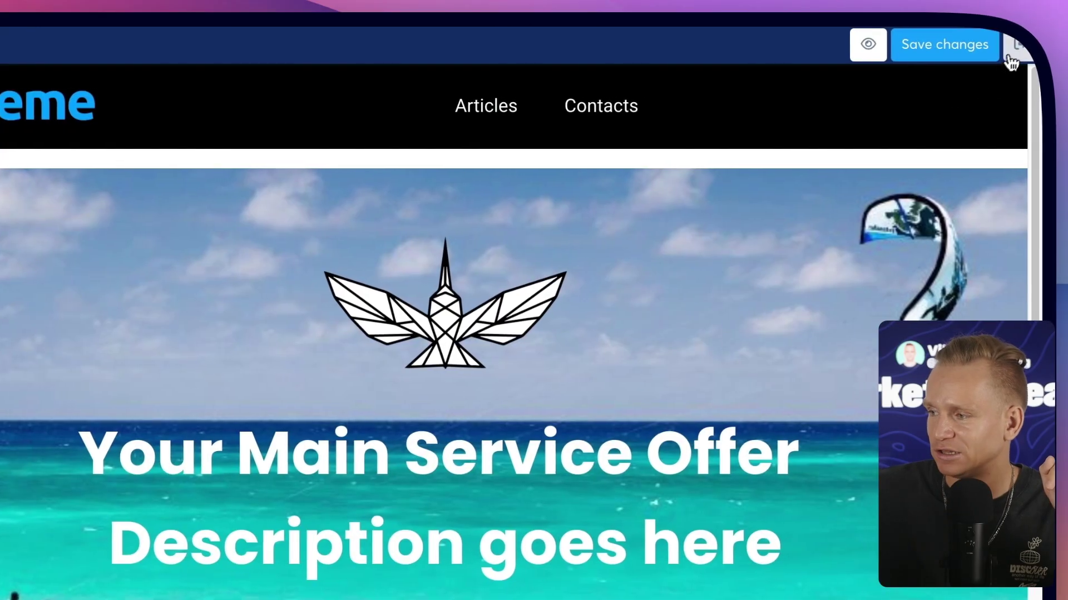
click(1024, 52)
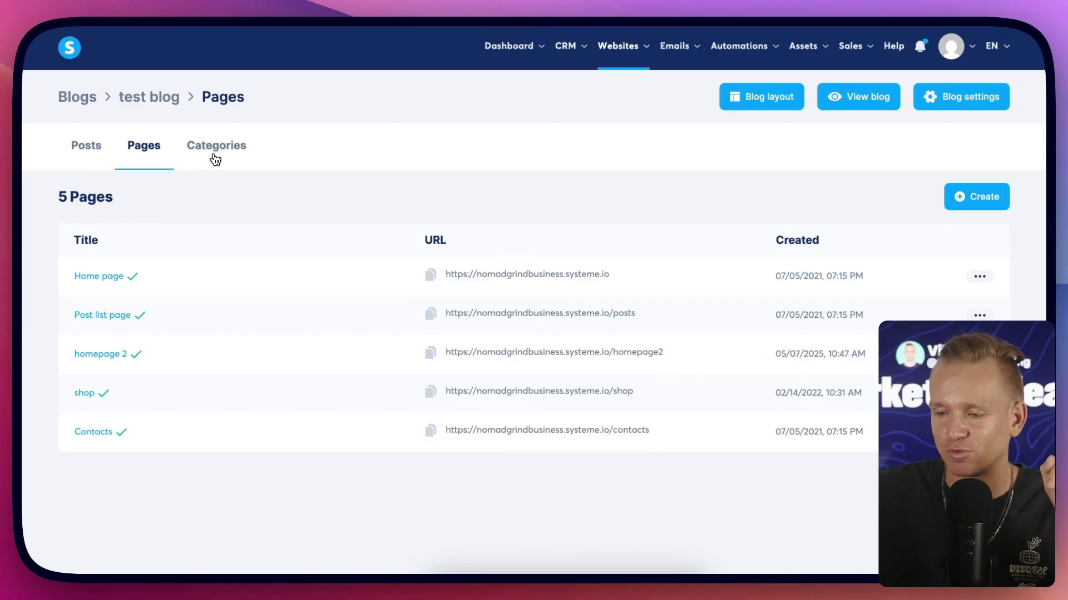
click(216, 158)
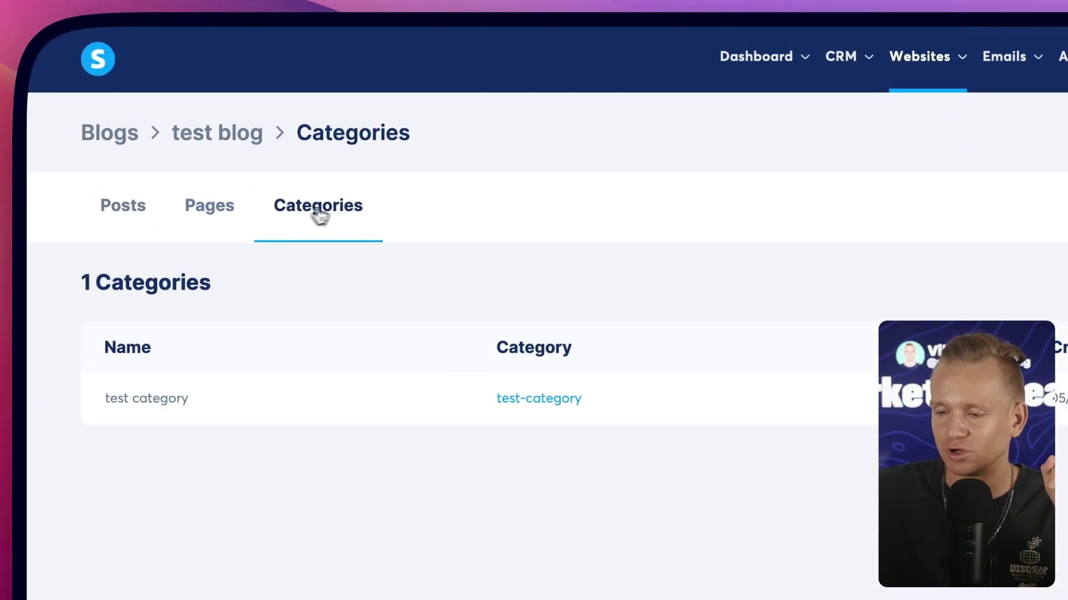
click(223, 217)
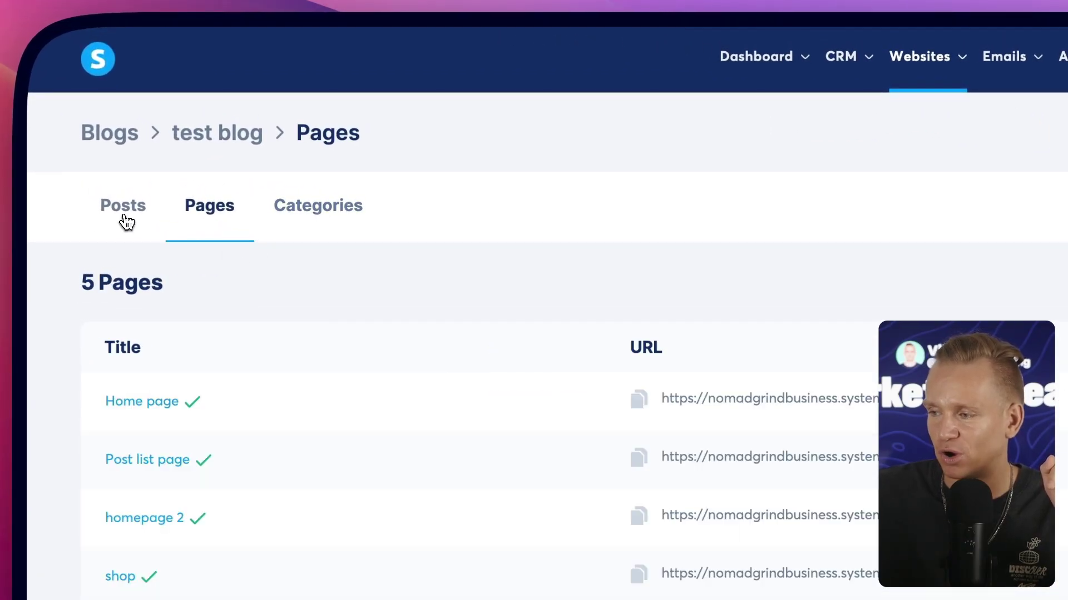
click(124, 206)
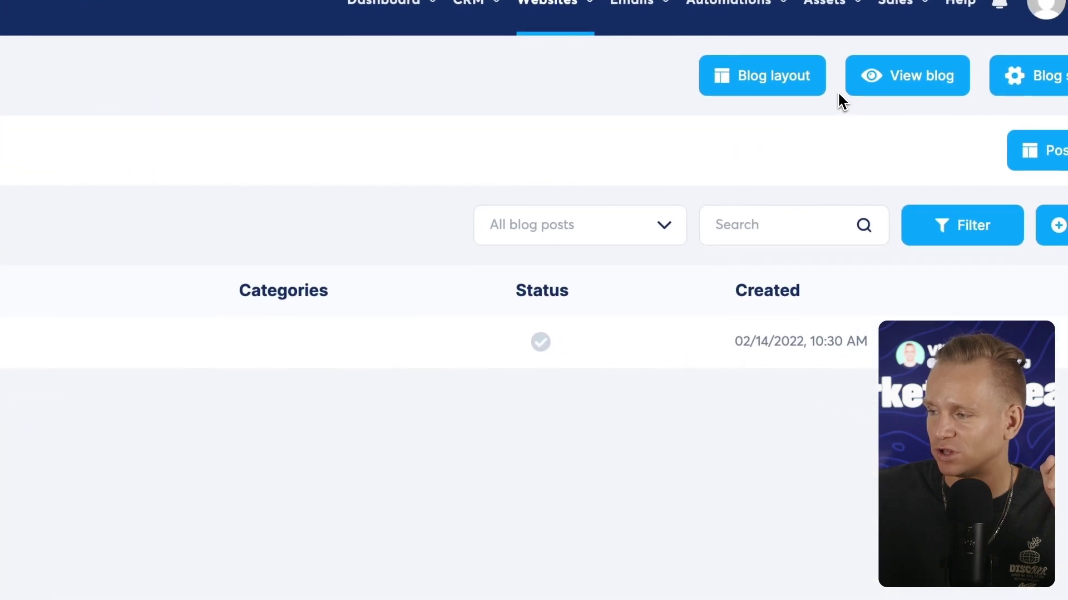
- Open the blog layout for editing and look at the settings of the header's systeme logo image
click(751, 93)
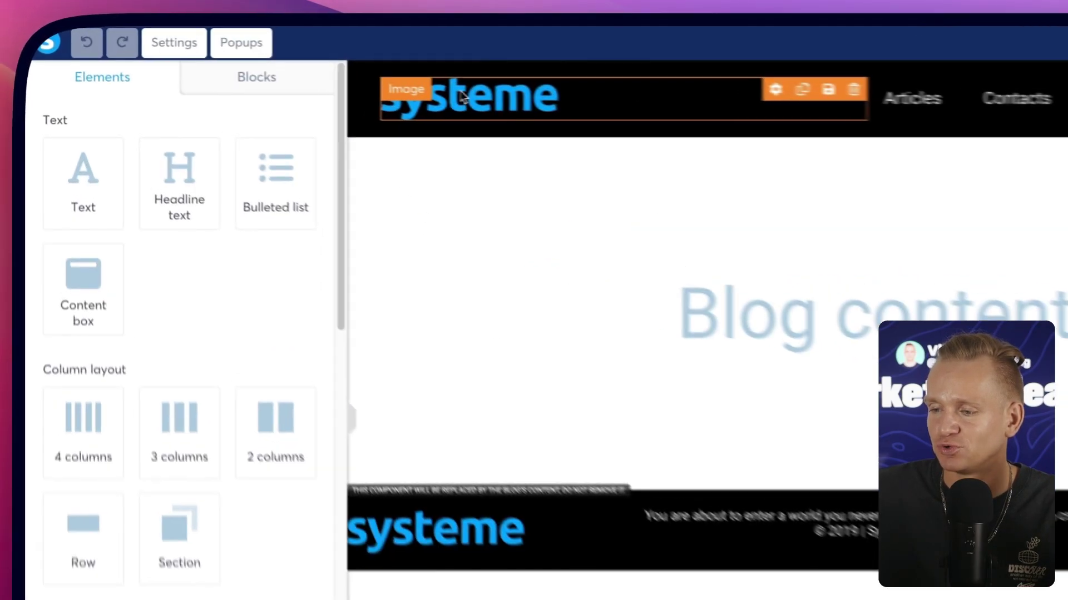
click(344, 78)
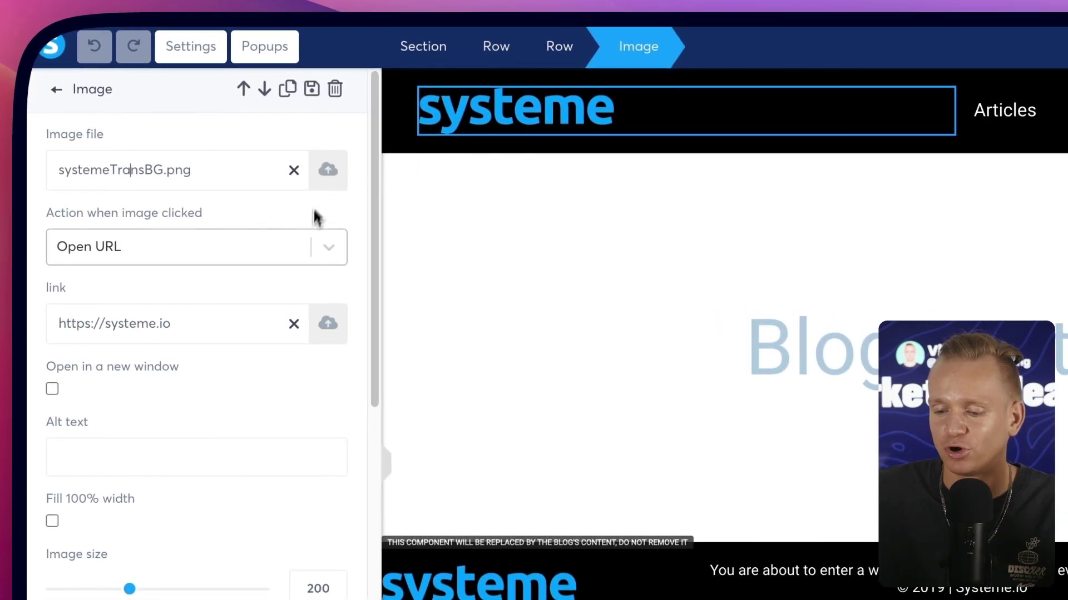
click(1009, 114)
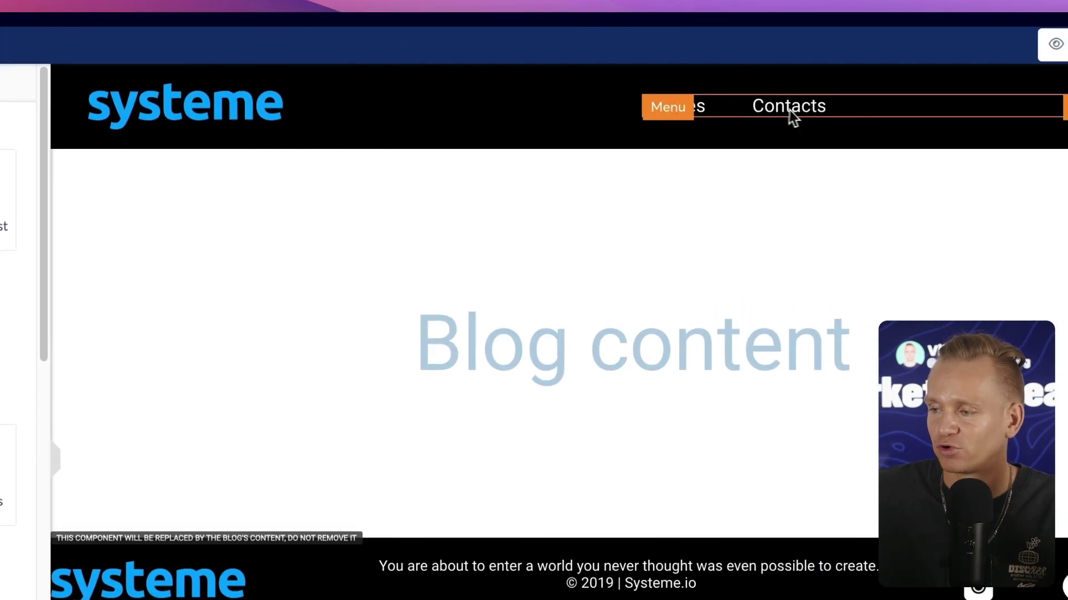
- Rename the first item of the header menu in the blog layout as "contact"
click(724, 116)
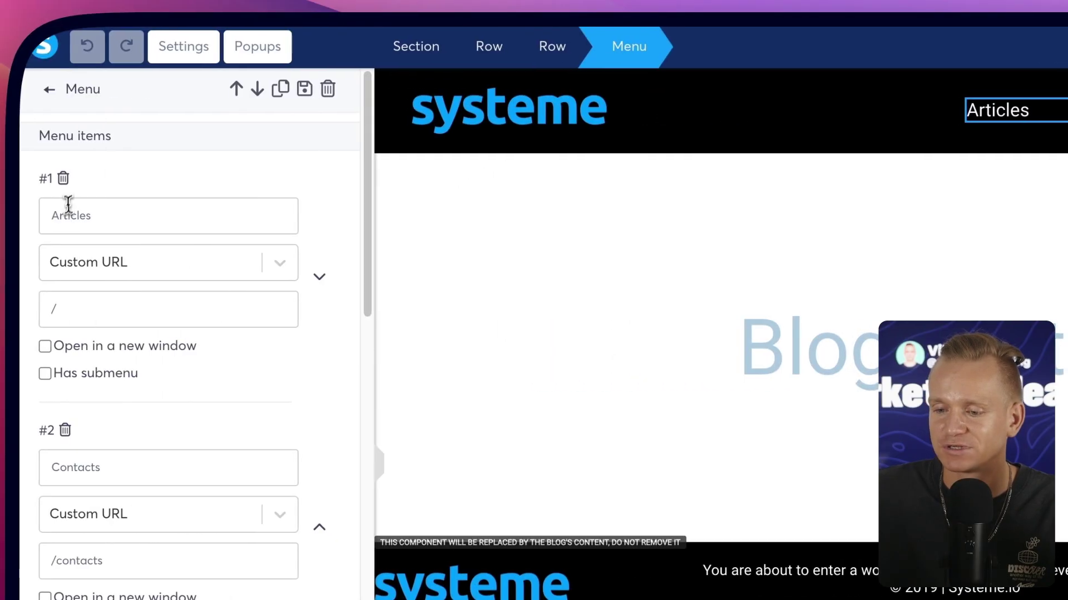
click(67, 206)
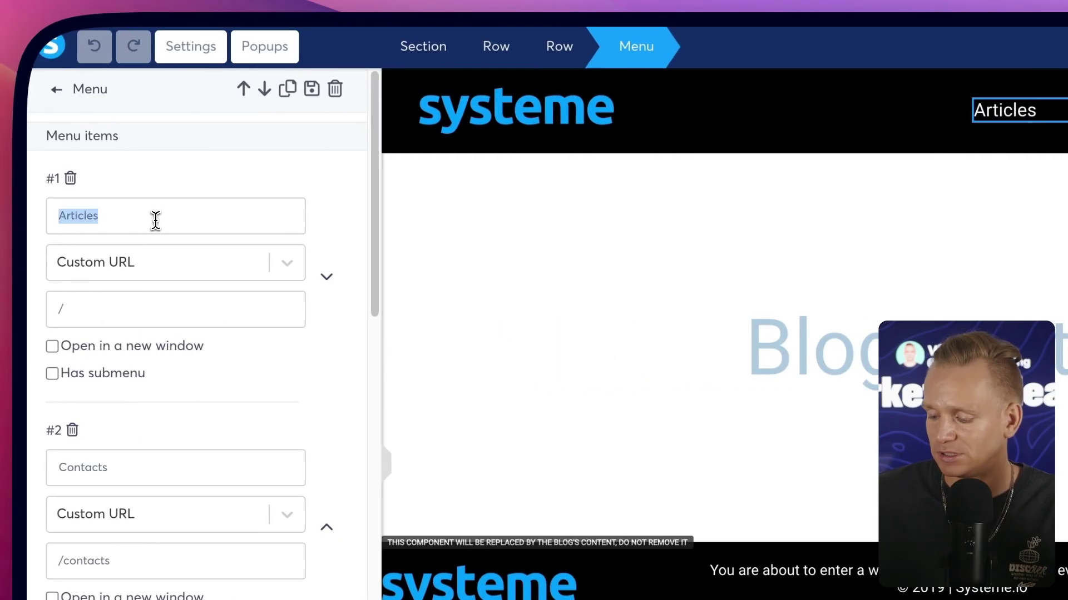
text(contact)
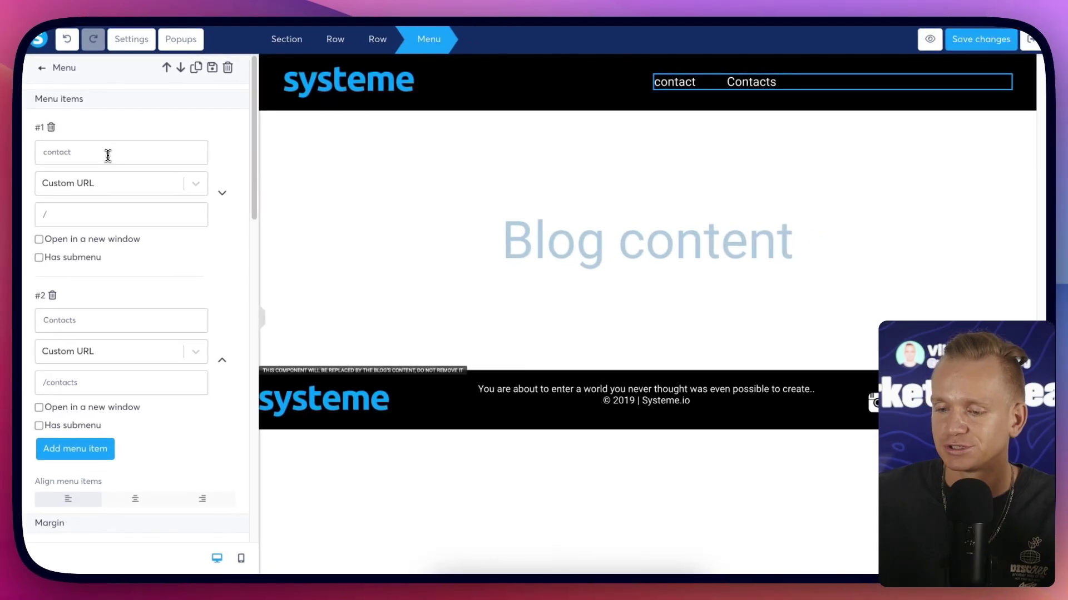
- Link the "contact" menu item to the Contacts page as a Blog link and make it open in a new window
click(184, 189)
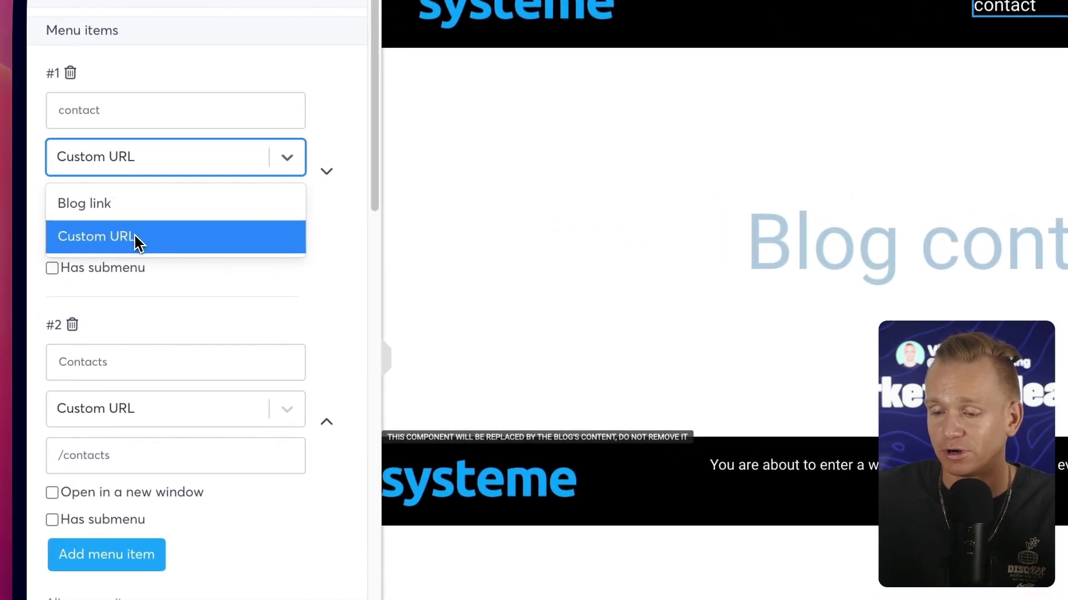
click(289, 206)
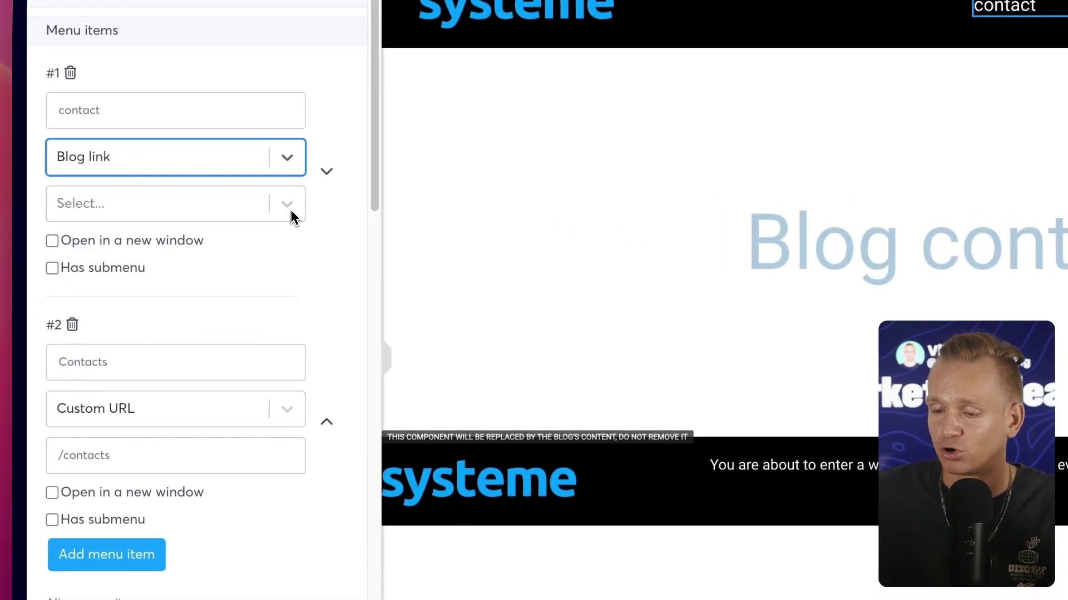
click(278, 214)
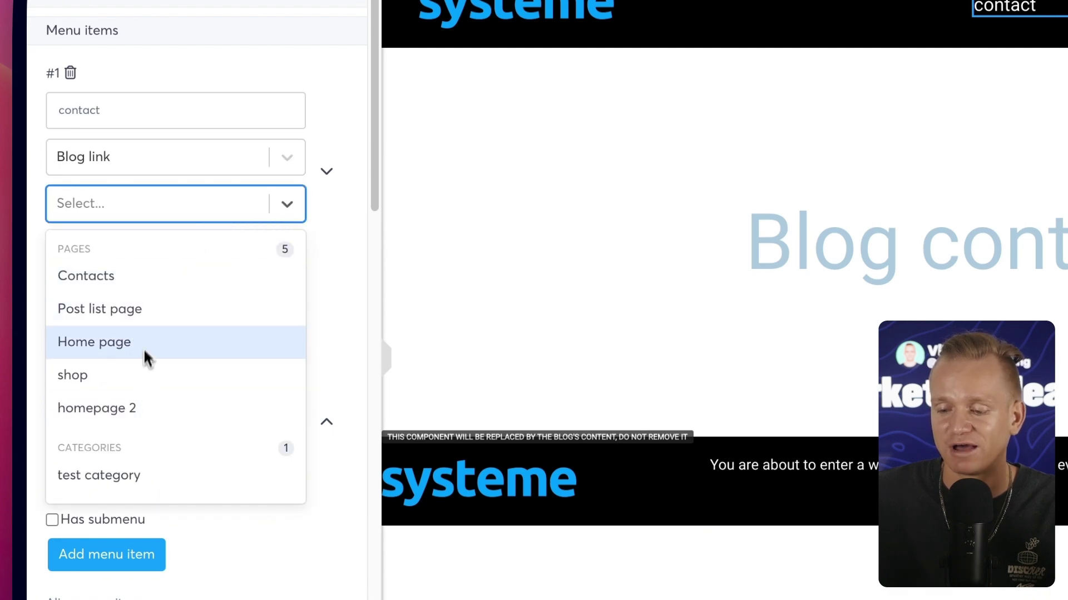
click(125, 282)
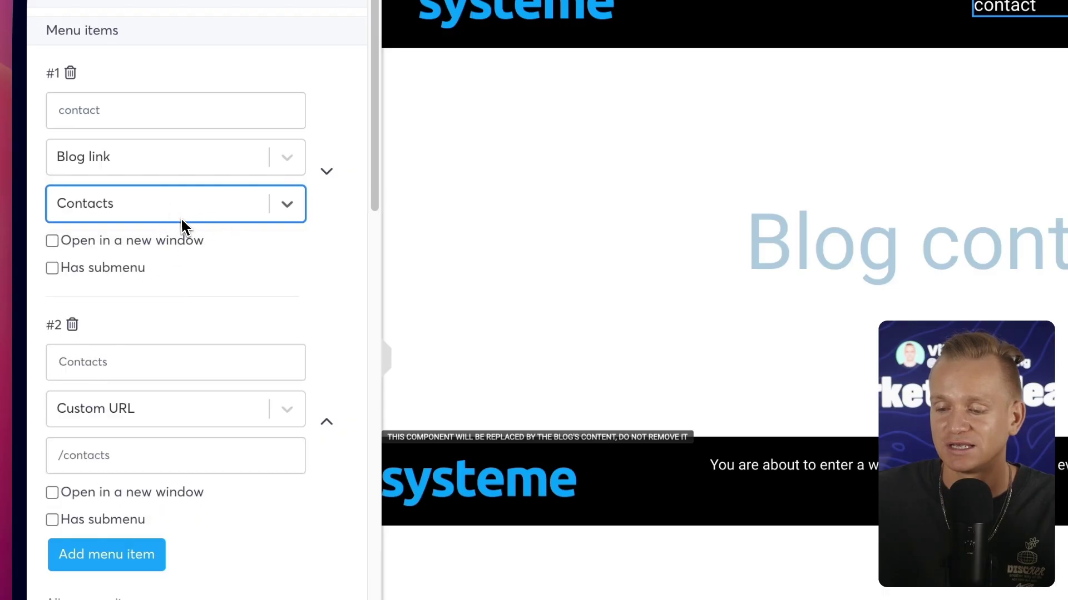
click(53, 243)
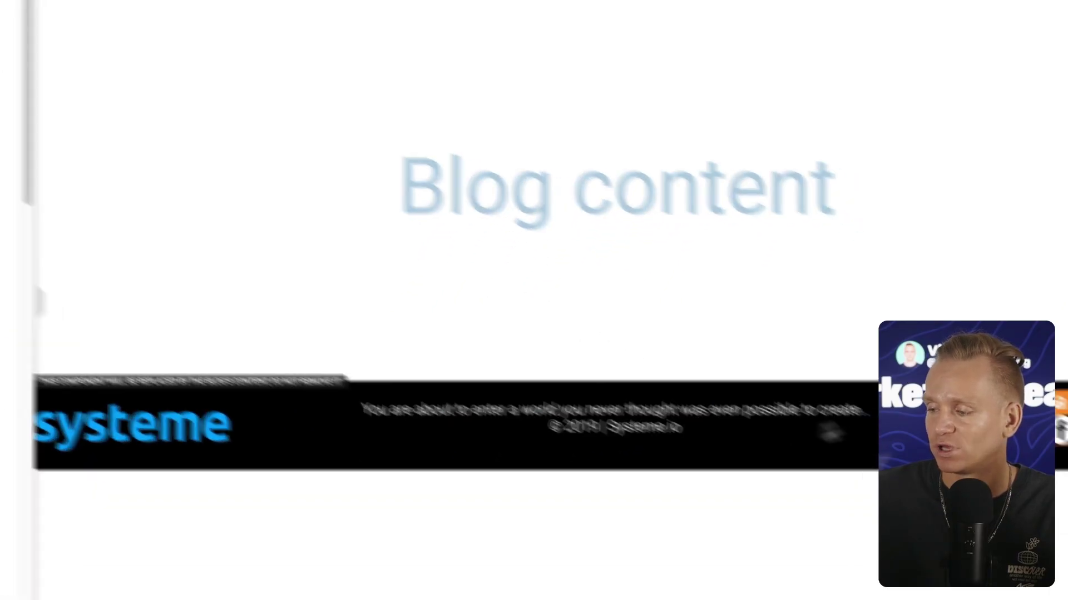
mouse_move(848, 363)
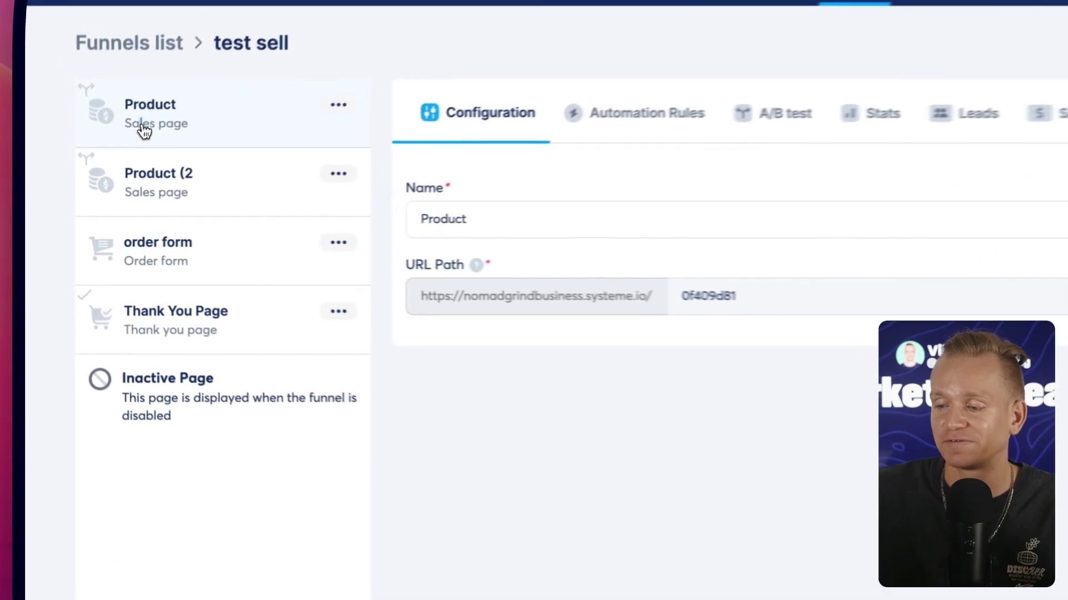
- Look through the step types offered for a new step in the "test sell" funnel and close the dialog without creating one
drag(105, 160, 144, 166)
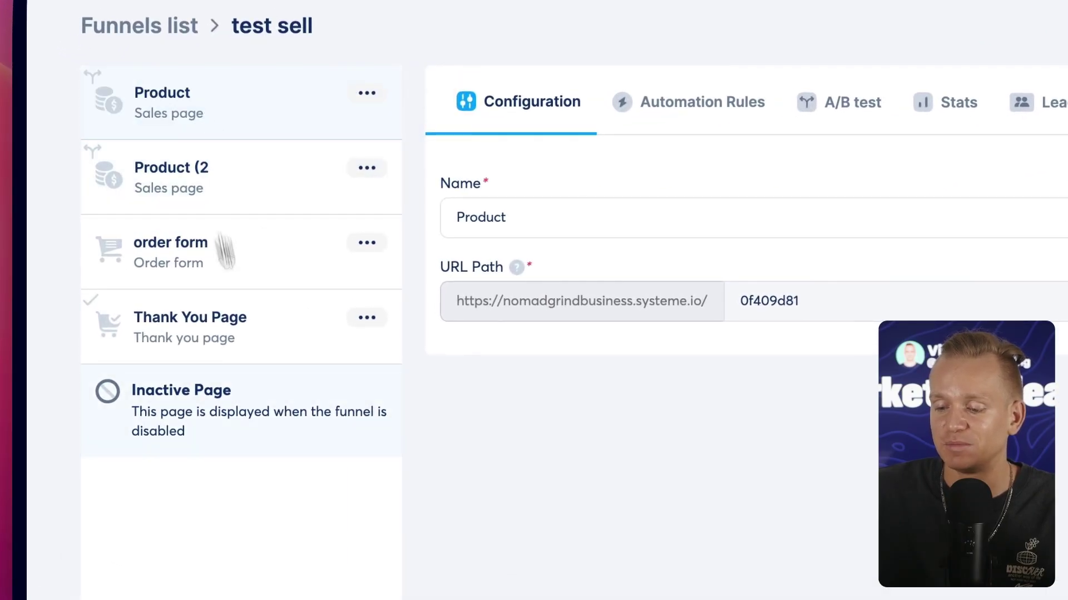
click(226, 526)
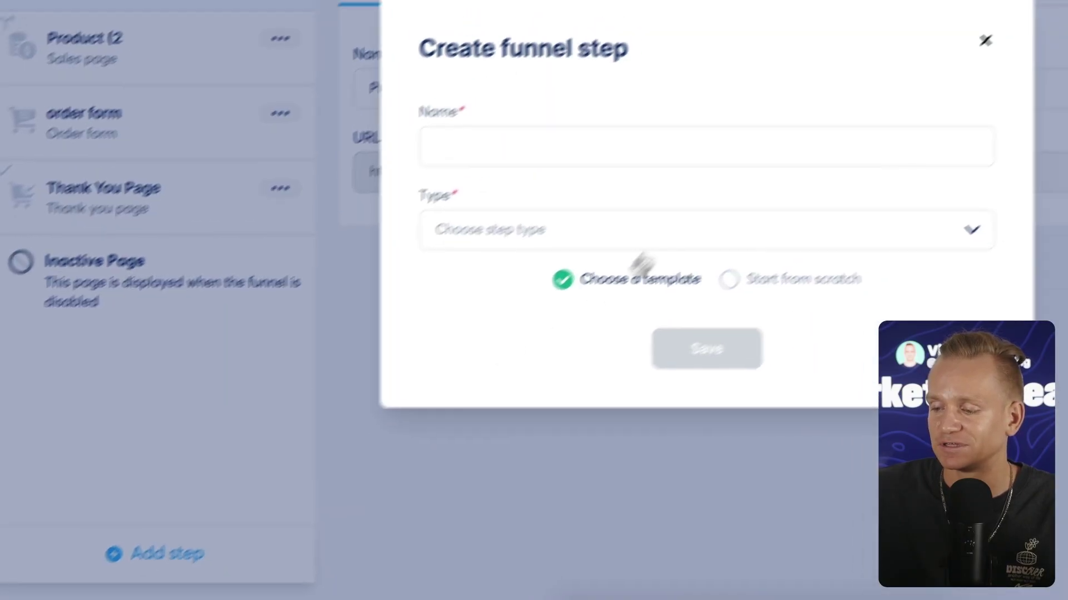
click(676, 229)
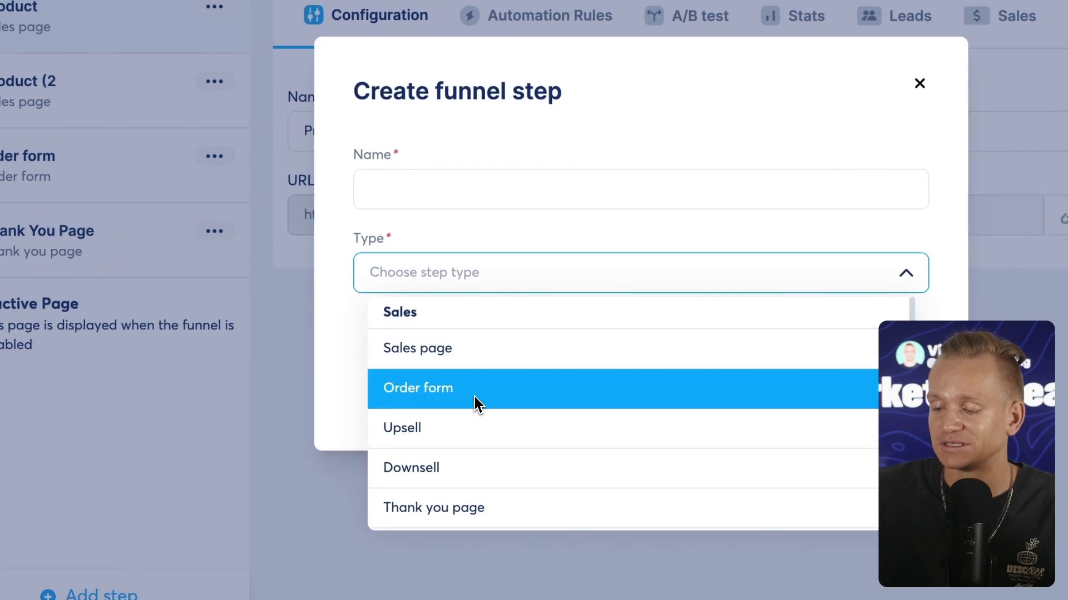
click(359, 335)
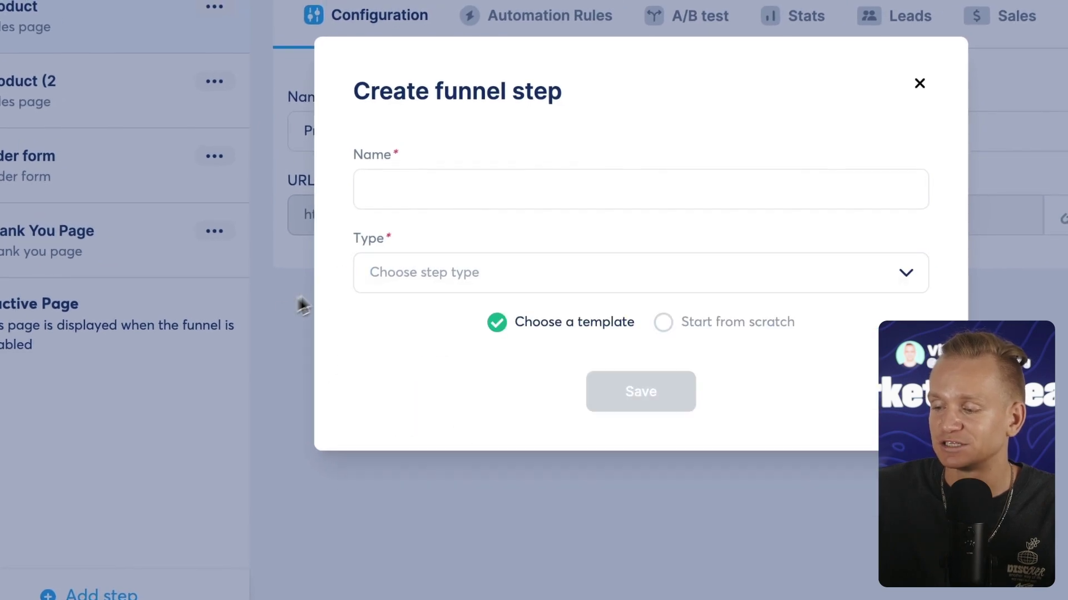
click(919, 84)
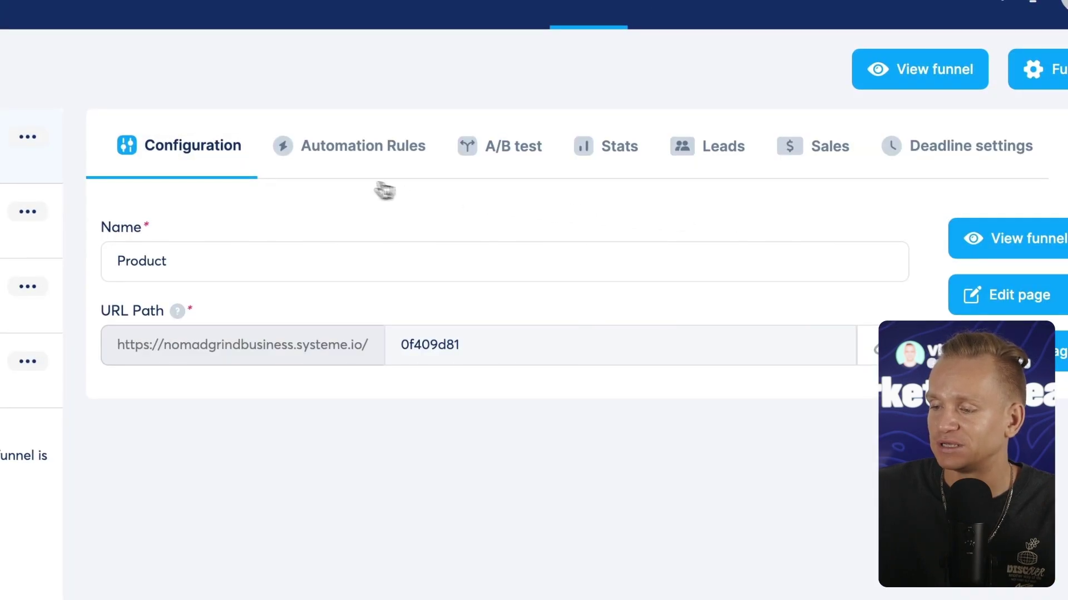
- Review the Product sales page's automation rules, A/B test, stats, leads, sales and deadline settings
click(335, 164)
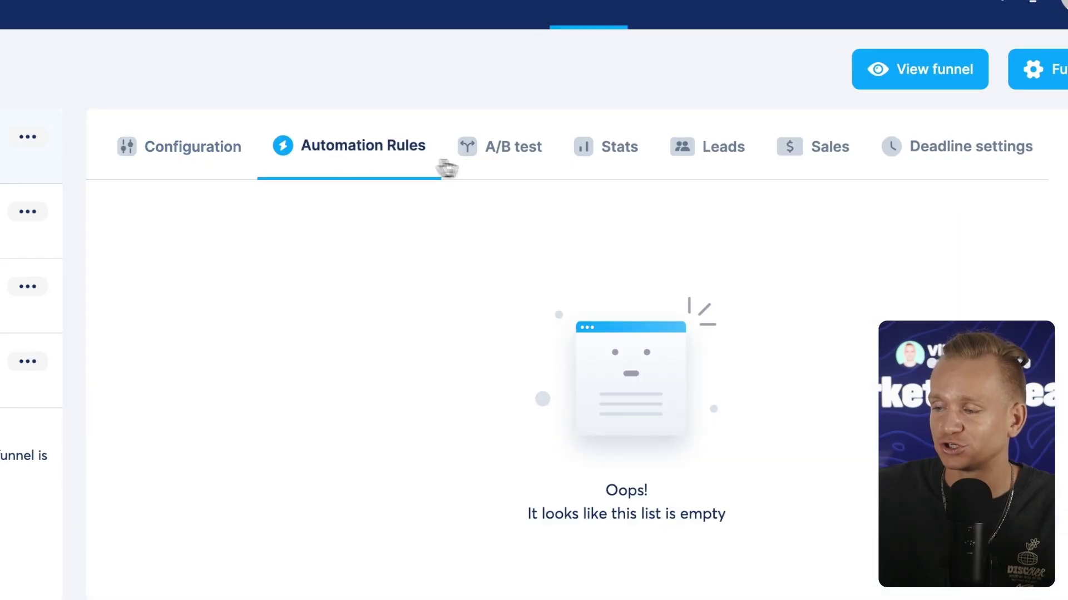
click(531, 165)
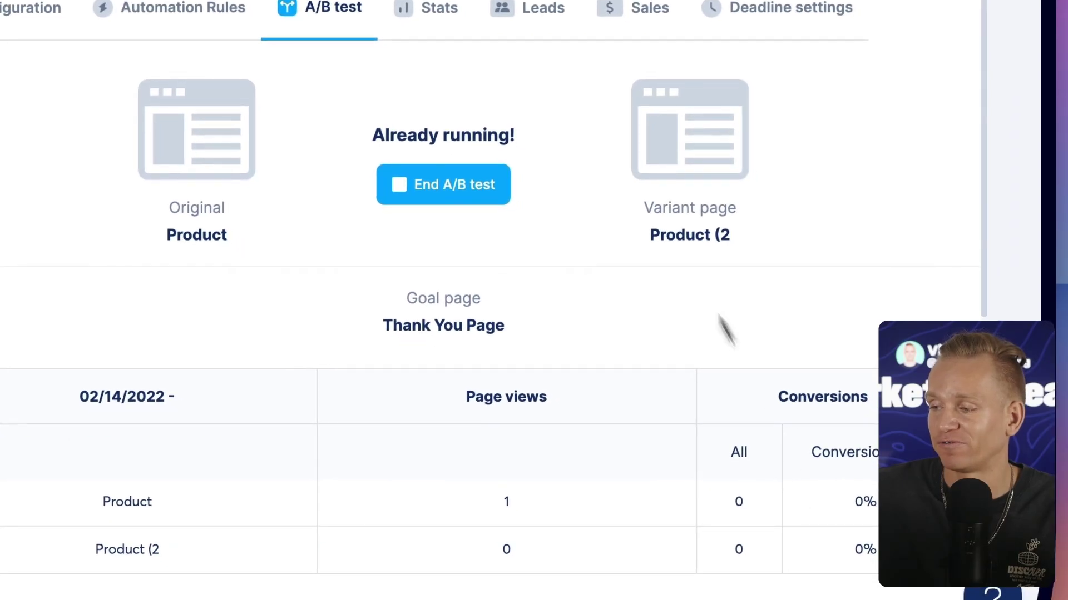
click(438, 8)
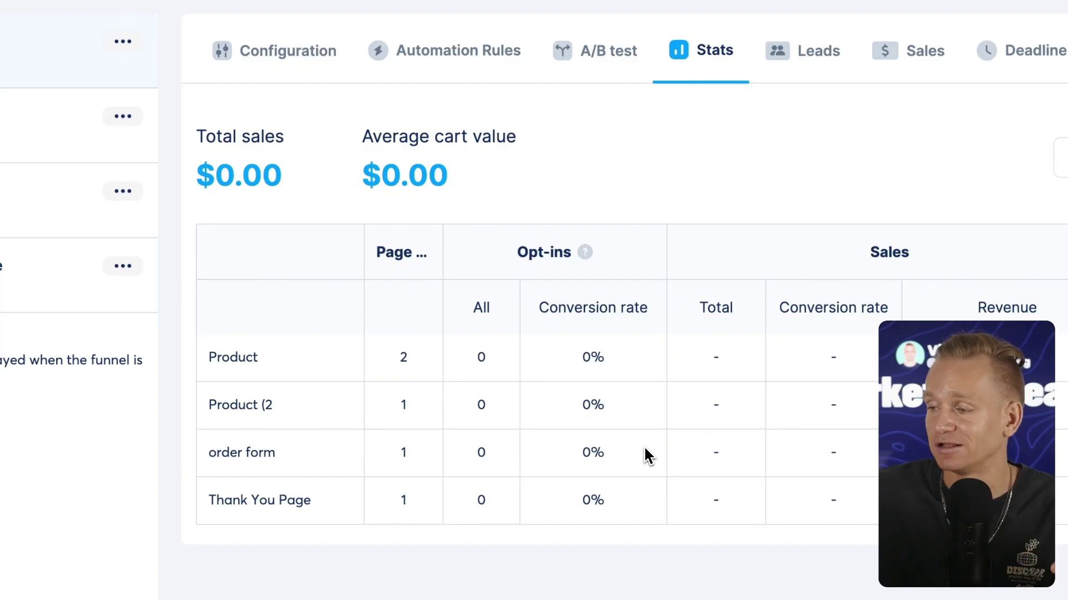
click(812, 50)
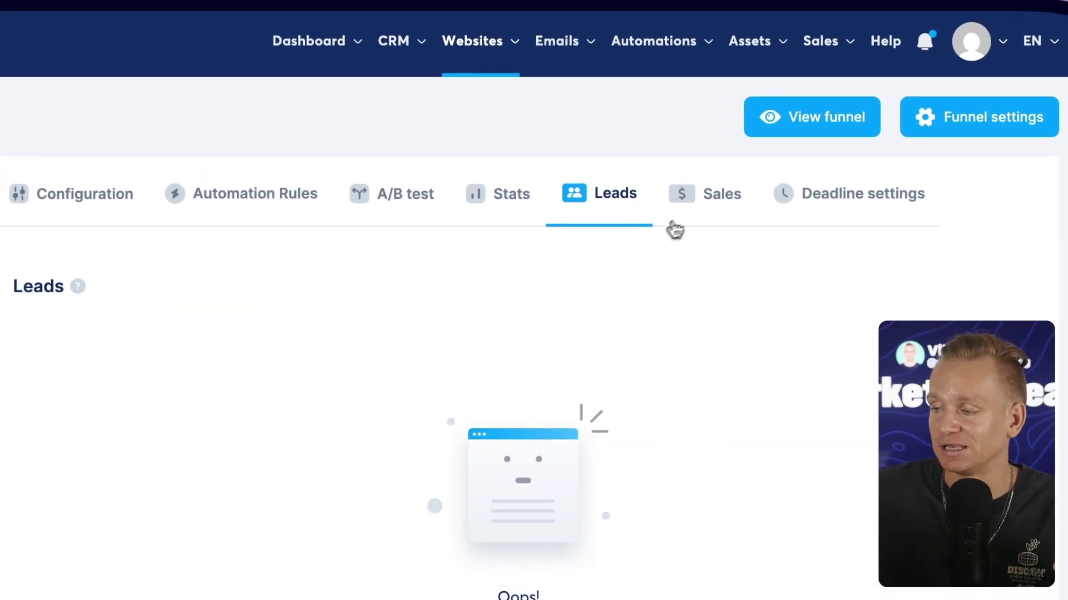
click(702, 216)
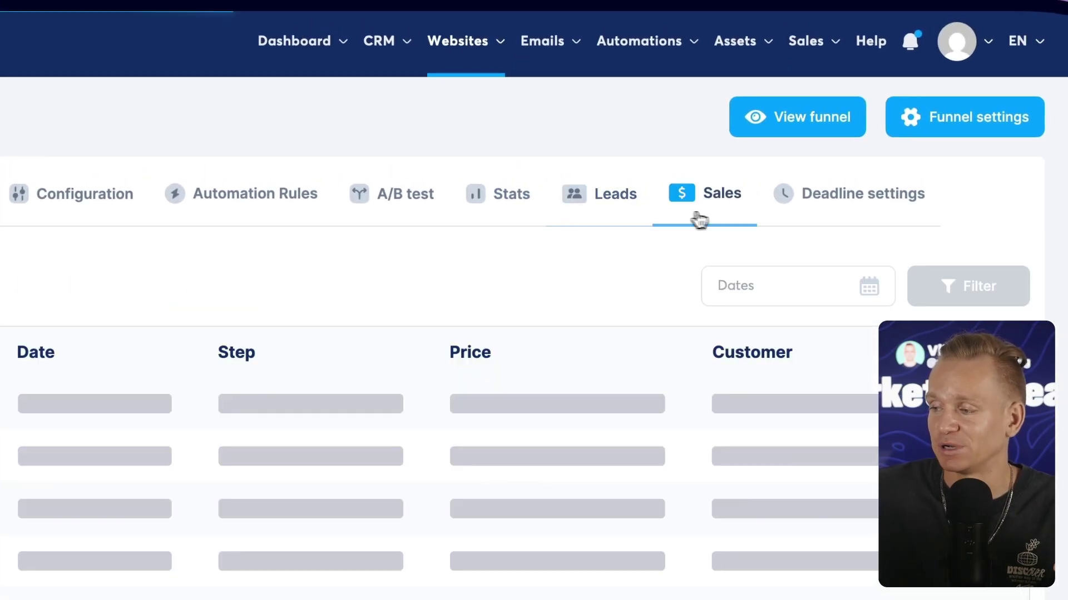
click(885, 214)
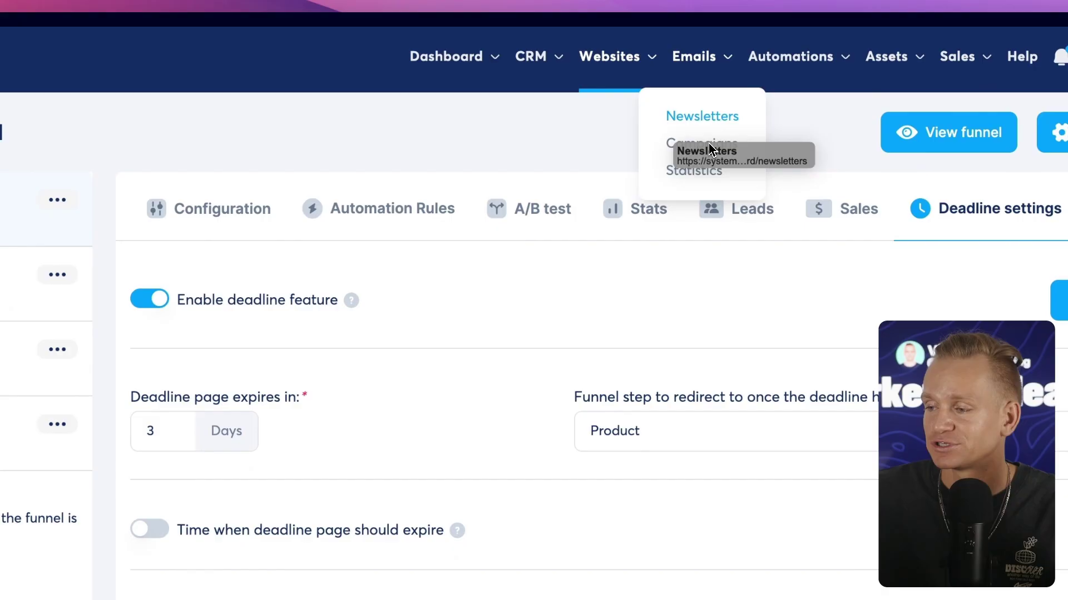
- View the email campaigns list and open the automation workflow "test workflow"
click(682, 150)
mouse_move(786, 67)
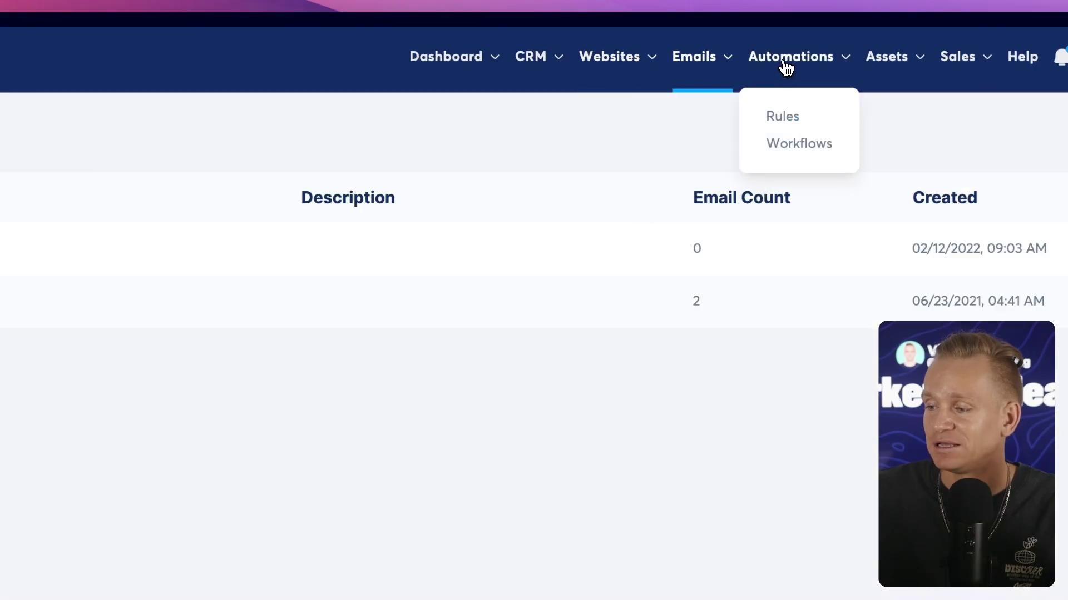
click(796, 139)
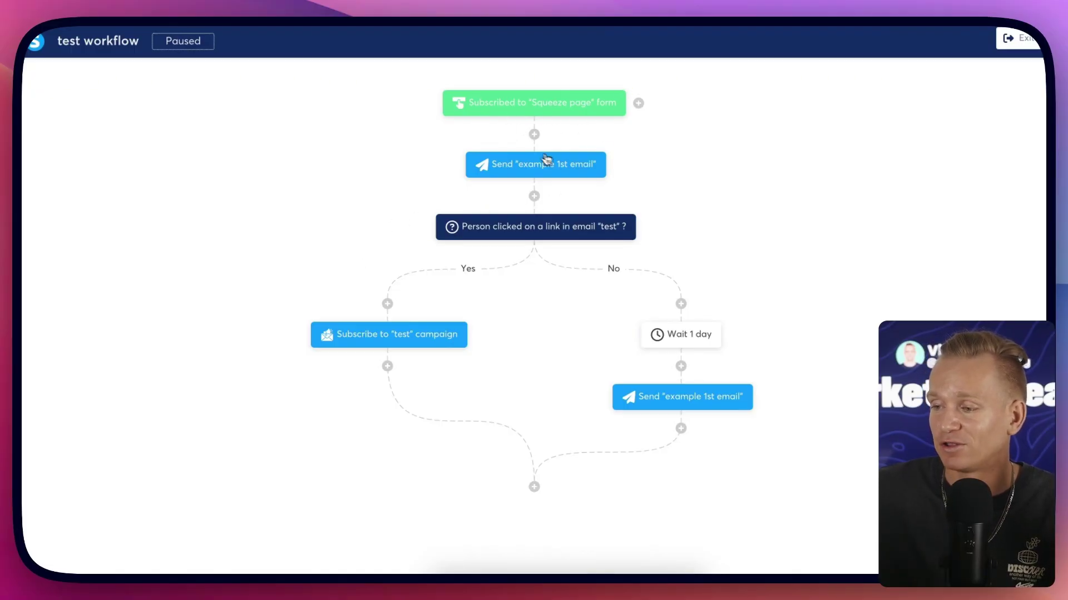
- Examine the "Squeeze page" subscription trigger and the first email action of the test workflow, and exit the workflow
mouse_move(492, 109)
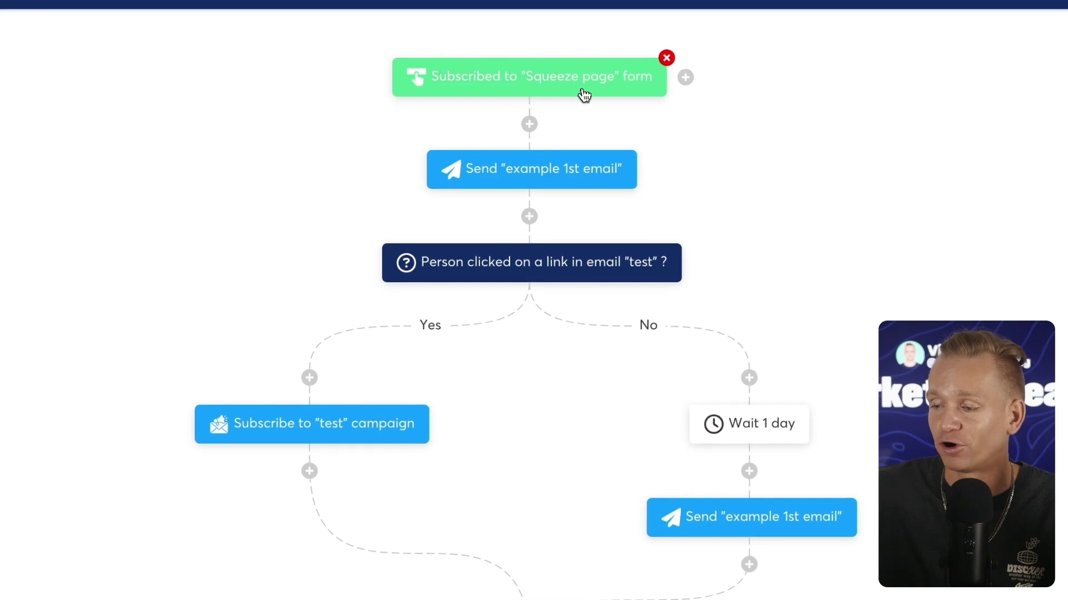
click(584, 95)
click(573, 194)
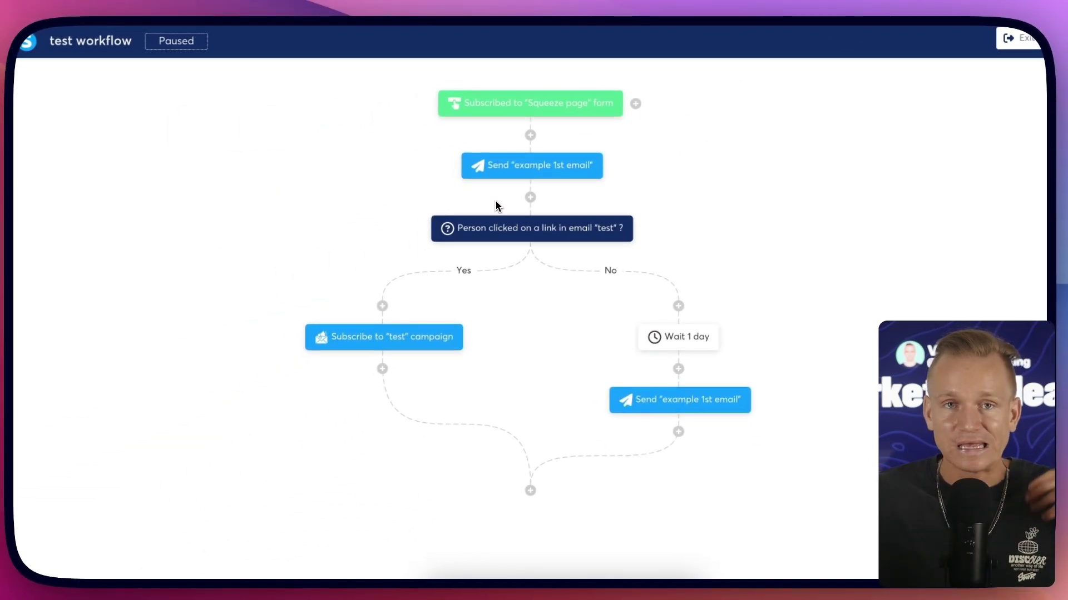
click(1009, 39)
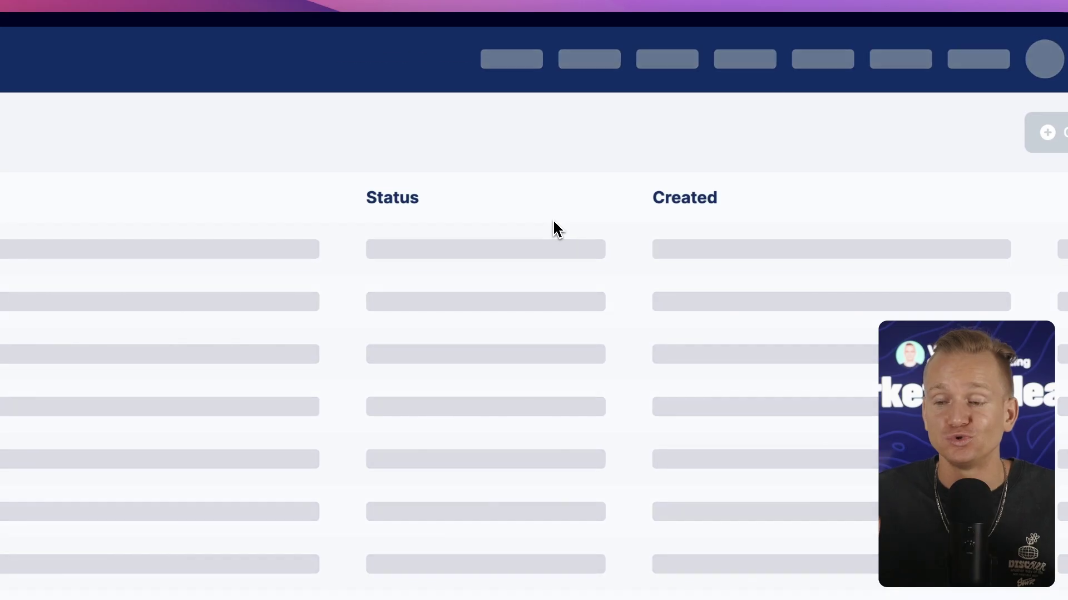
mouse_move(754, 60)
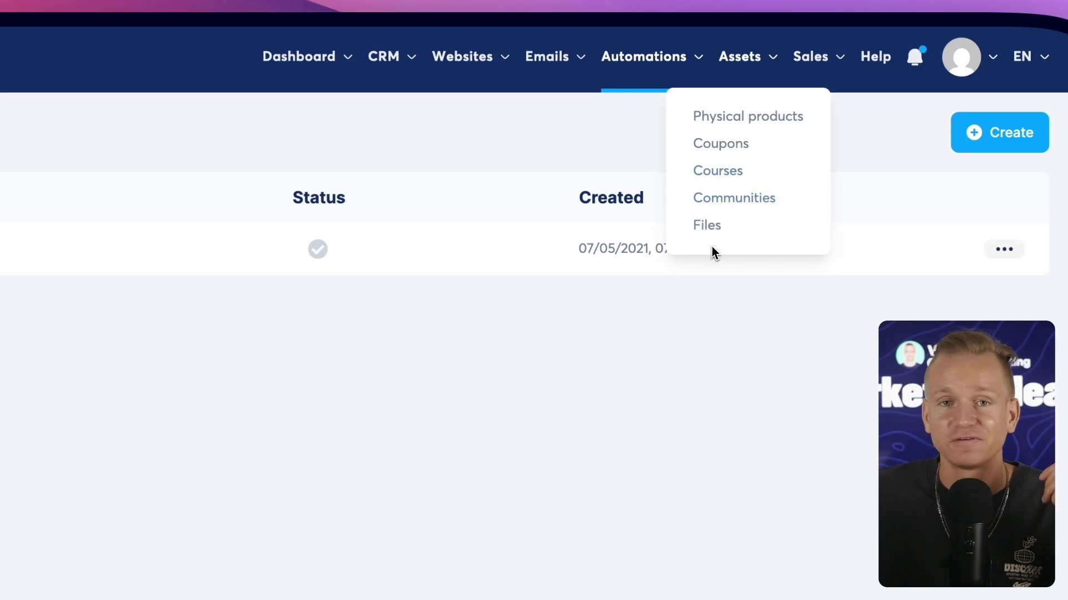
mouse_move(829, 70)
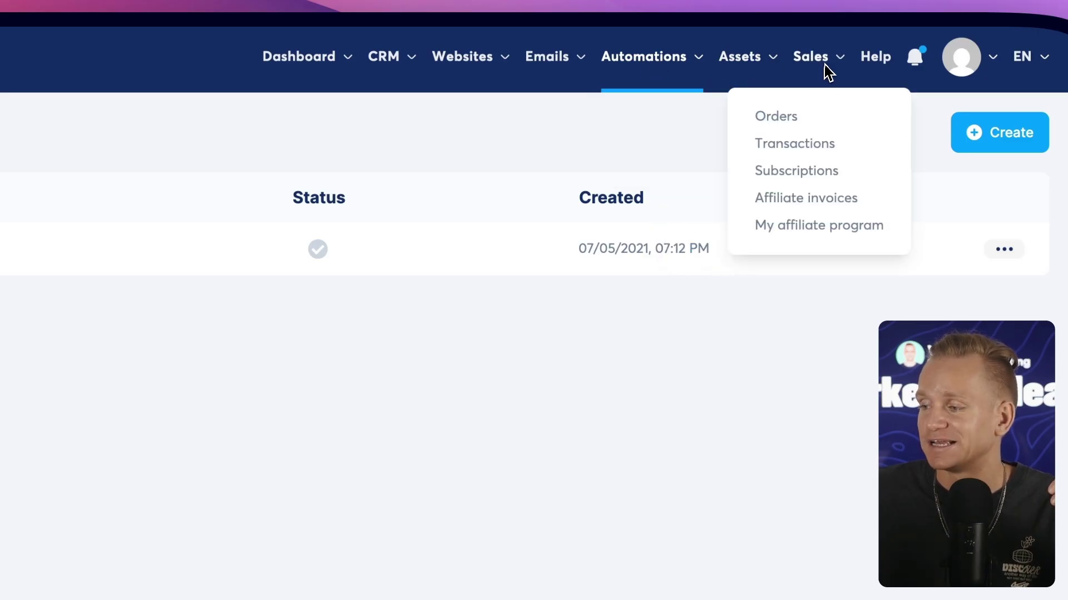
drag(799, 257, 567, 134)
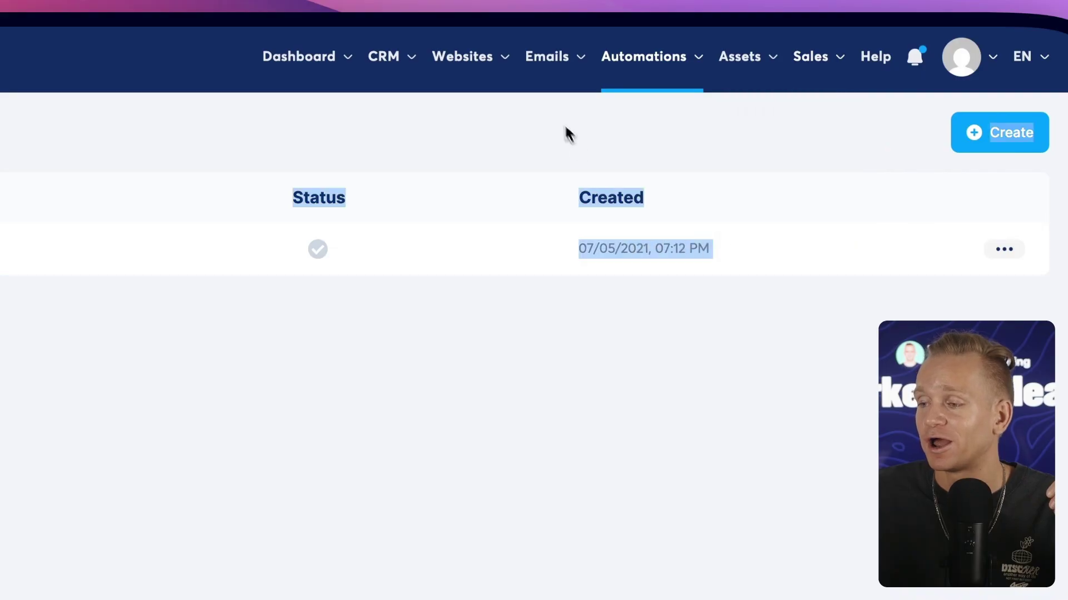
mouse_move(394, 71)
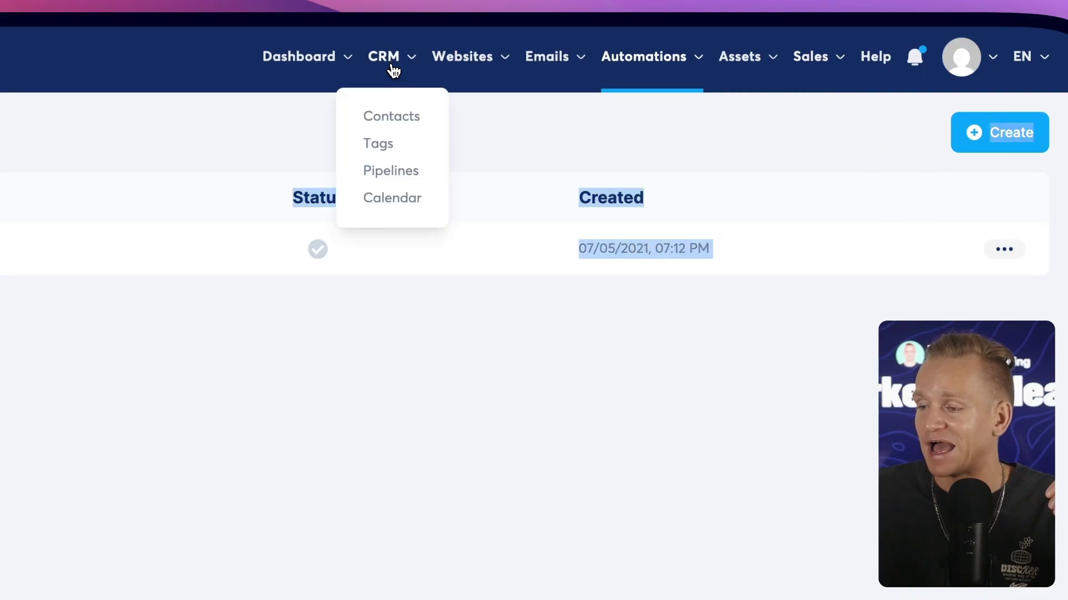
click(506, 119)
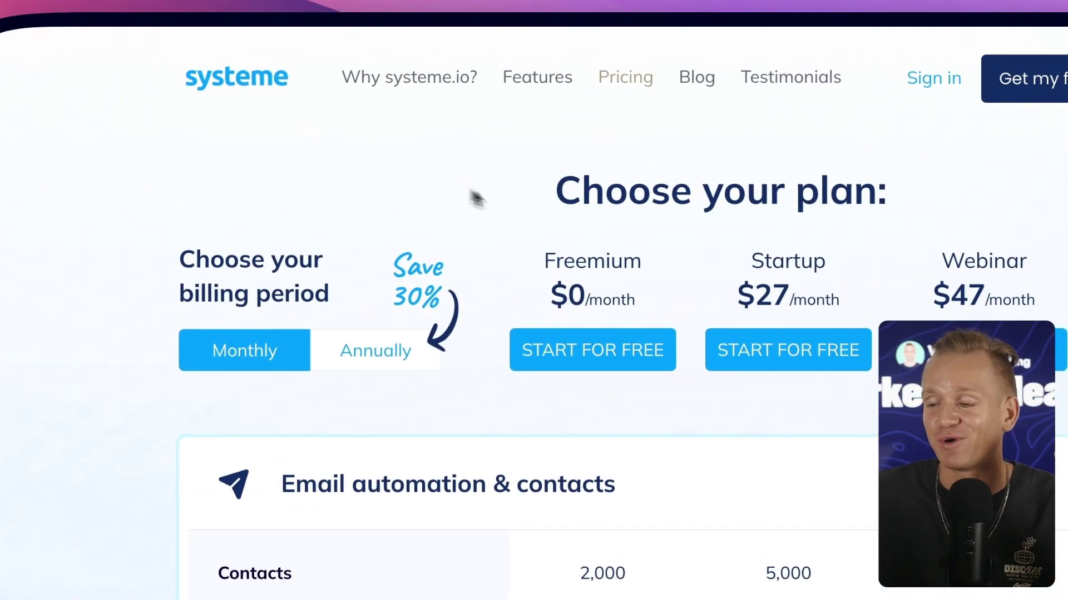
- Compare the Freemium, Startup, Webinar and Unlimited plans on the pricing page, from email automation and sales funnels through blogs, courses and communities
scroll(660, 248, down, 1)
scroll(608, 284, down, 8)
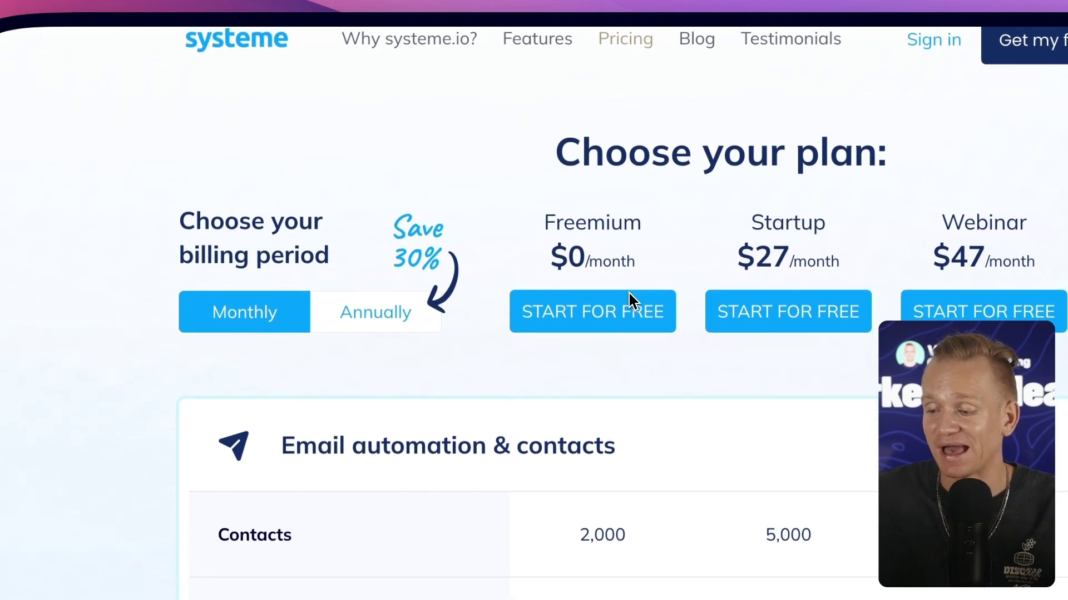
scroll(596, 276, down, 3)
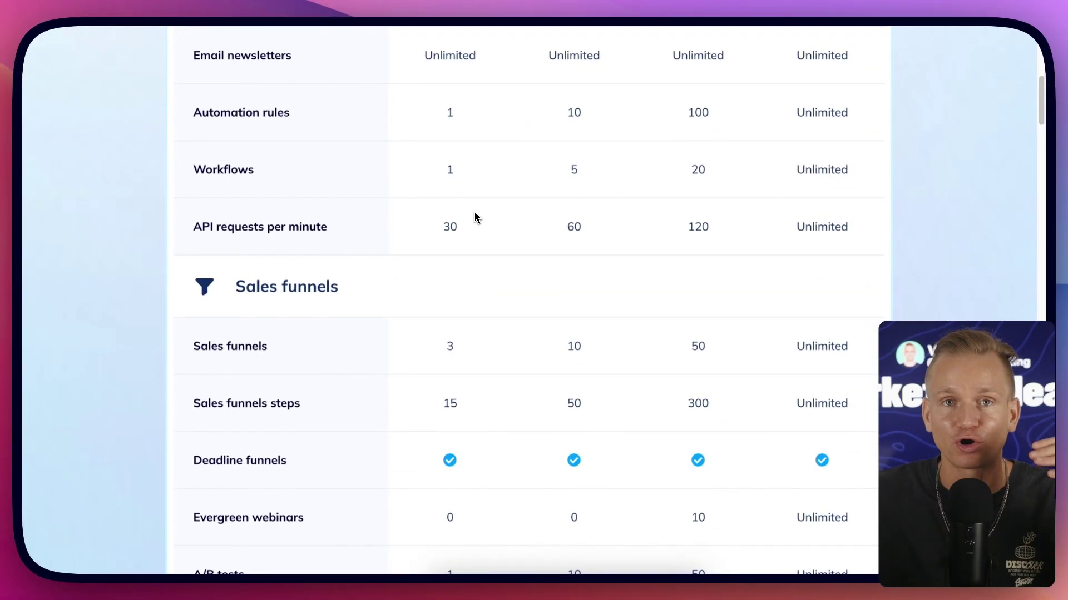
scroll(474, 215, down, 10)
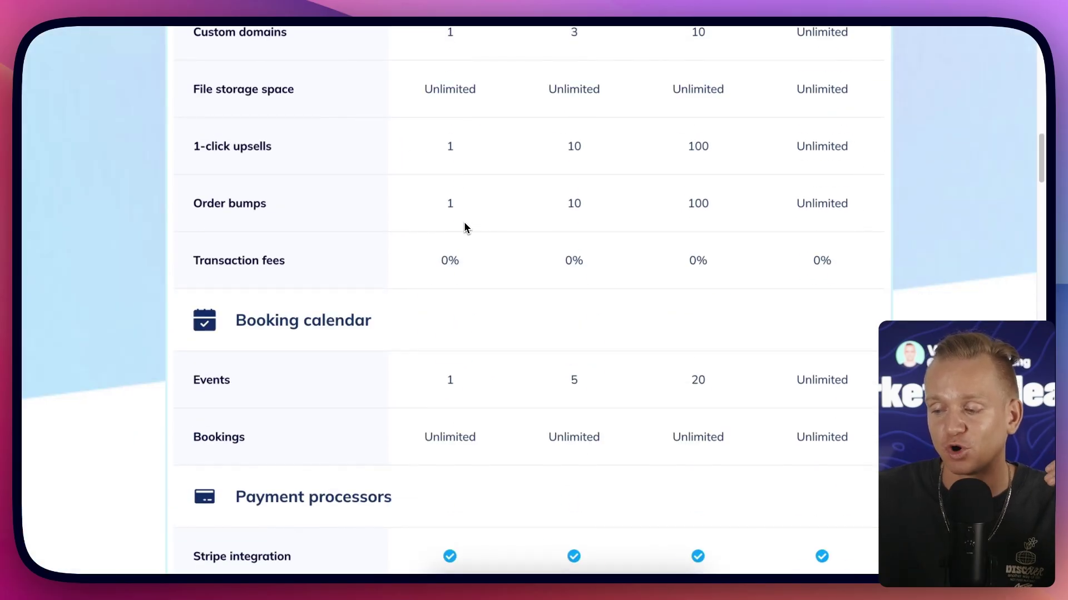
scroll(465, 225, down, 12)
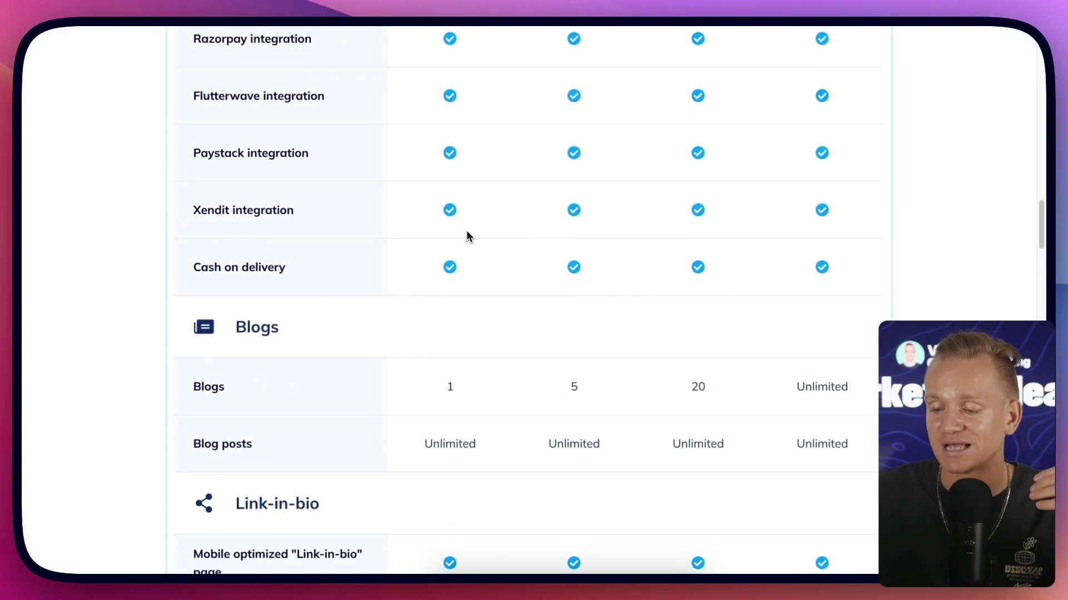
scroll(467, 232, down, 15)
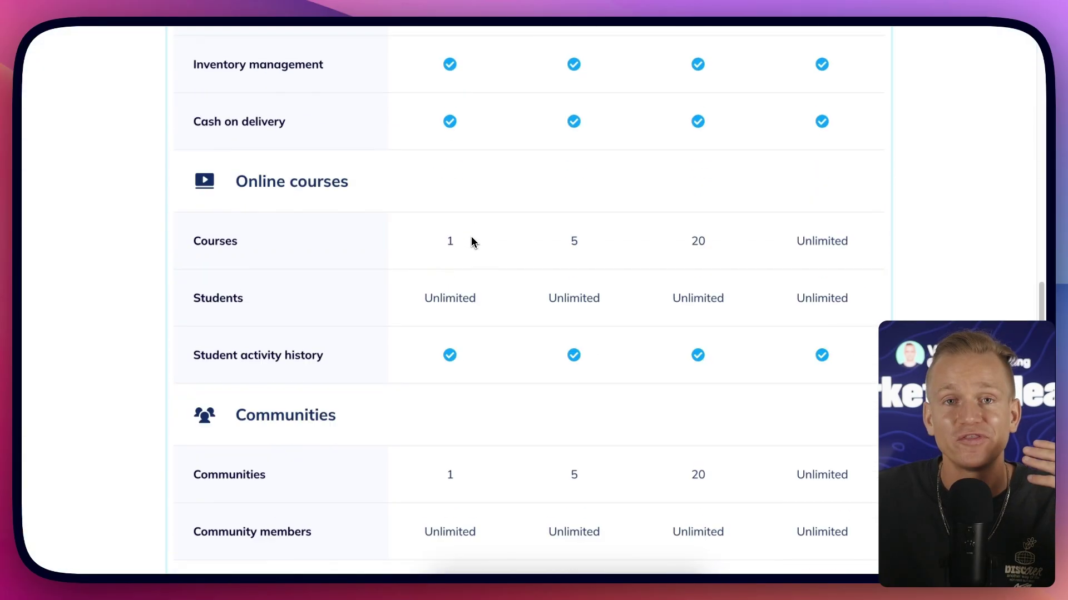
scroll(471, 240, down, 15)
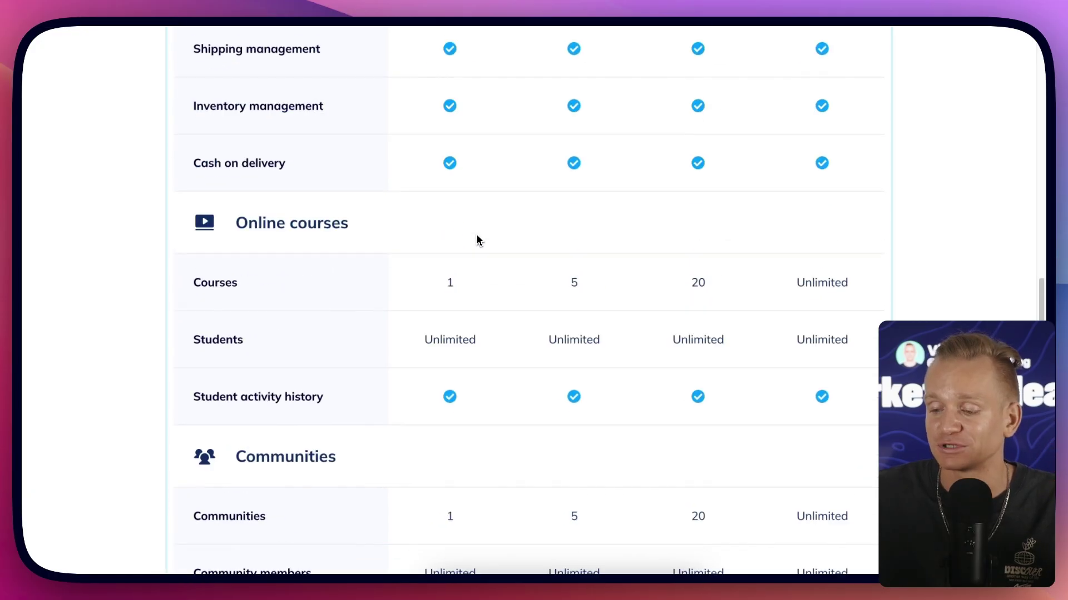
scroll(478, 223, up, 20)
scroll(475, 208, down, 5)
scroll(475, 214, up, 5)
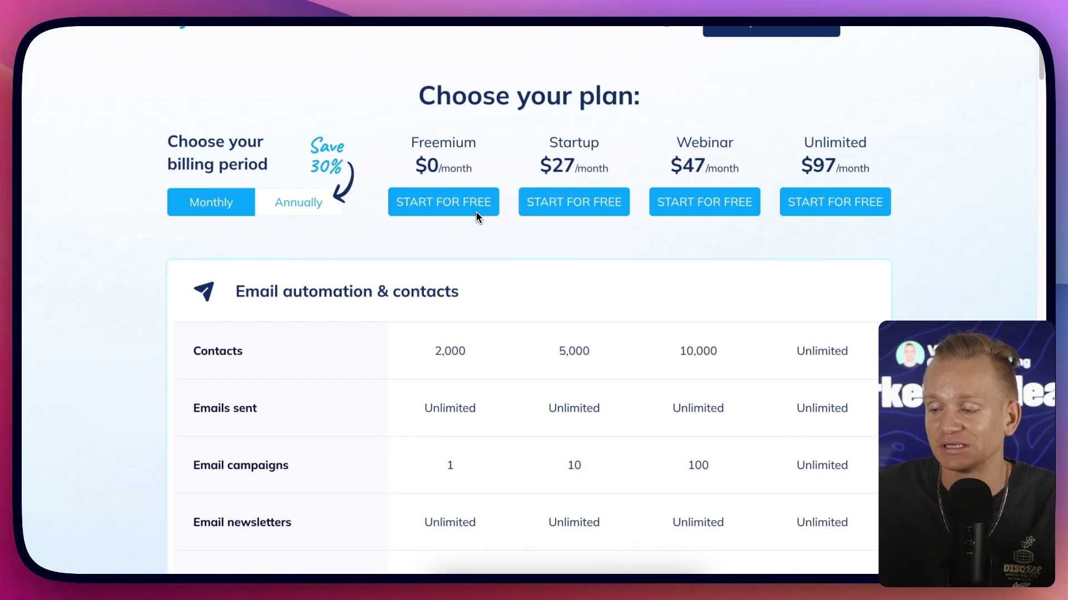
scroll(476, 213, down, 5)
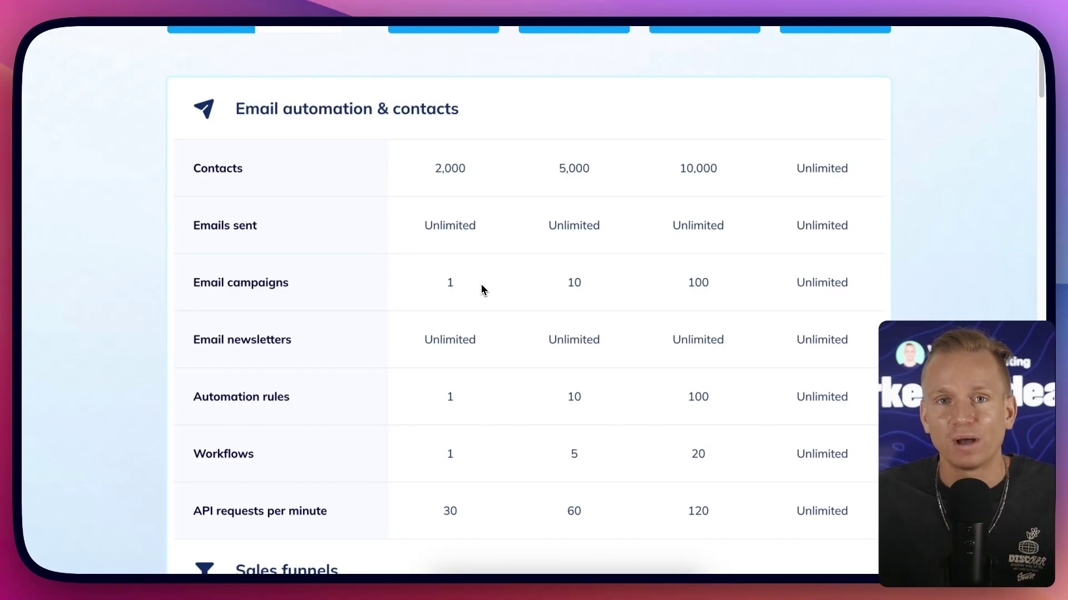
scroll(480, 278, up, 4)
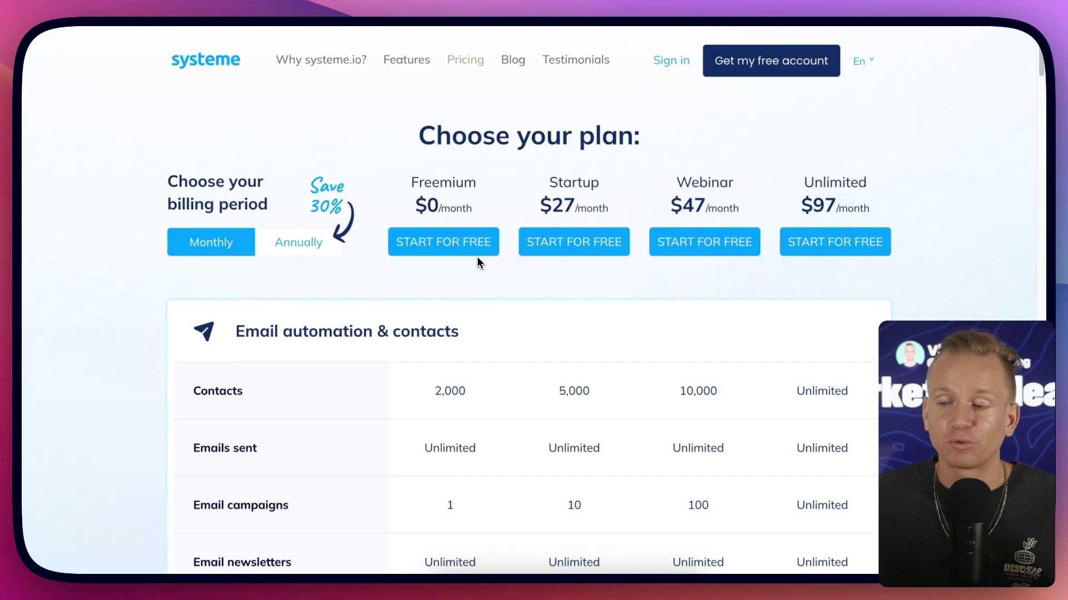